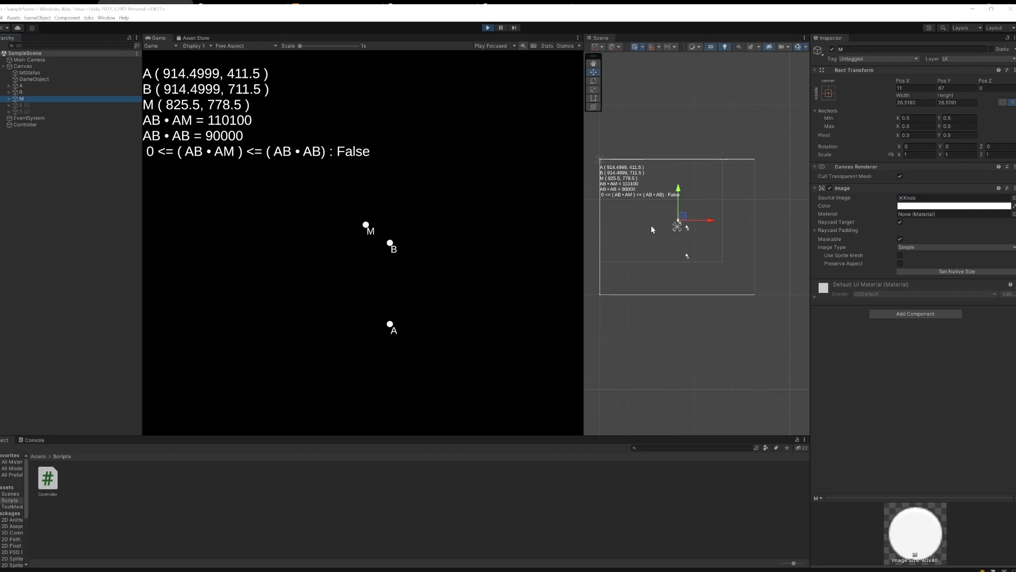
Move point M to the height between A and B, at about Pos X -2, Pos Y -138.
{"action": "left_click_drag", "start_coordinate": [678, 189], "coordinate": [679, 207]}
{"action": "mouse_move", "coordinate": [718, 240]}
{"action": "left_mouse_down"}
{"action": "mouse_move", "coordinate": [745, 244]}
{"action": "mouse_move", "coordinate": [696, 246]}
{"action": "mouse_move", "coordinate": [705, 247]}
{"action": "left_mouse_up"}
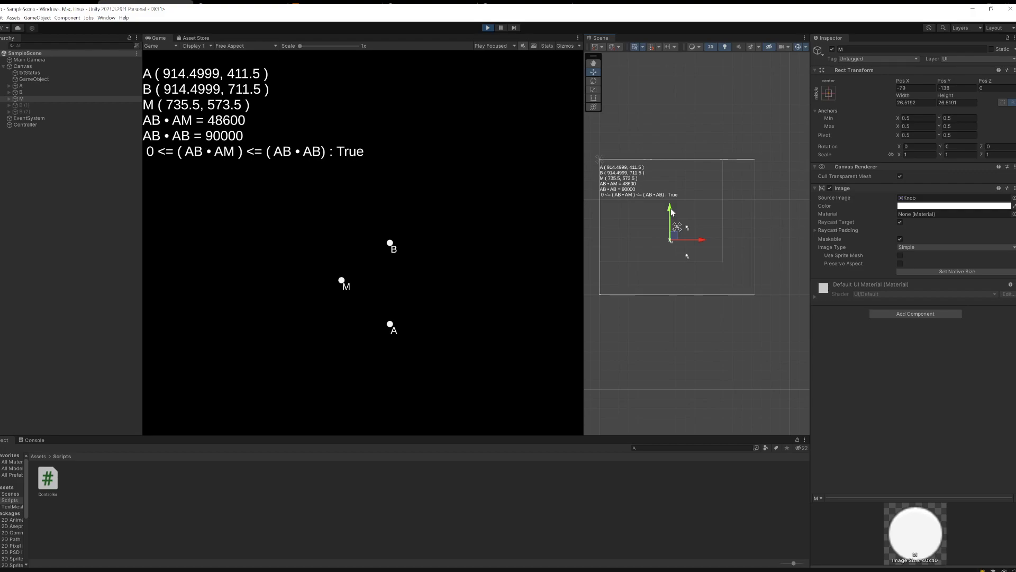
{"action": "mouse_move", "coordinate": [706, 241]}
{"action": "left_mouse_down"}
{"action": "mouse_move", "coordinate": [719, 242]}
{"action": "mouse_move", "coordinate": [710, 242]}
{"action": "left_mouse_up"}
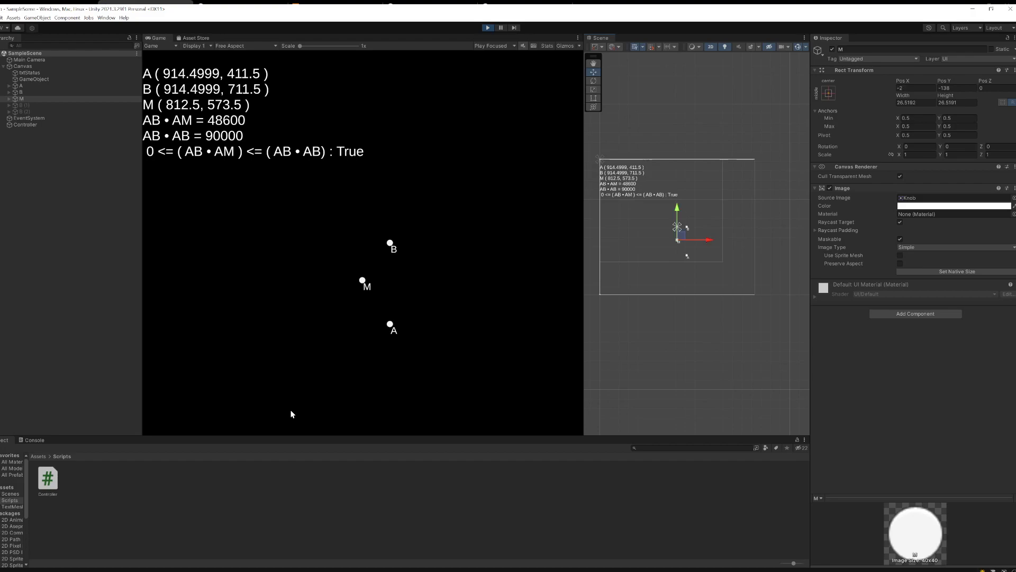
Capture the Game view with Snipping Tool, draw a horizontal line through B and hatch the region above it with diagonal strokes.
{"action": "key", "text": "super"}
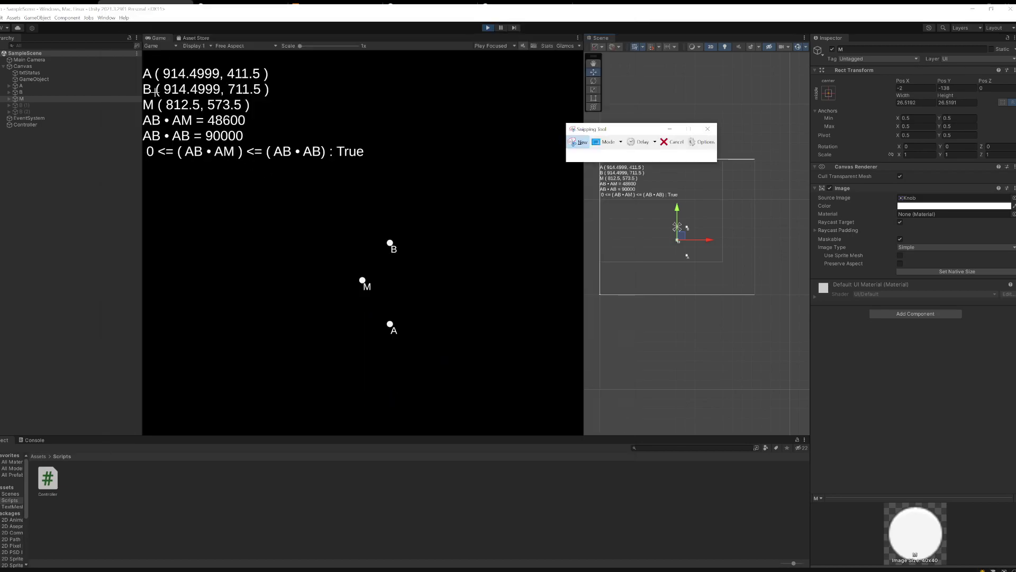
{"action": "left_click_drag", "start_coordinate": [595, 435], "coordinate": [143, 55]}
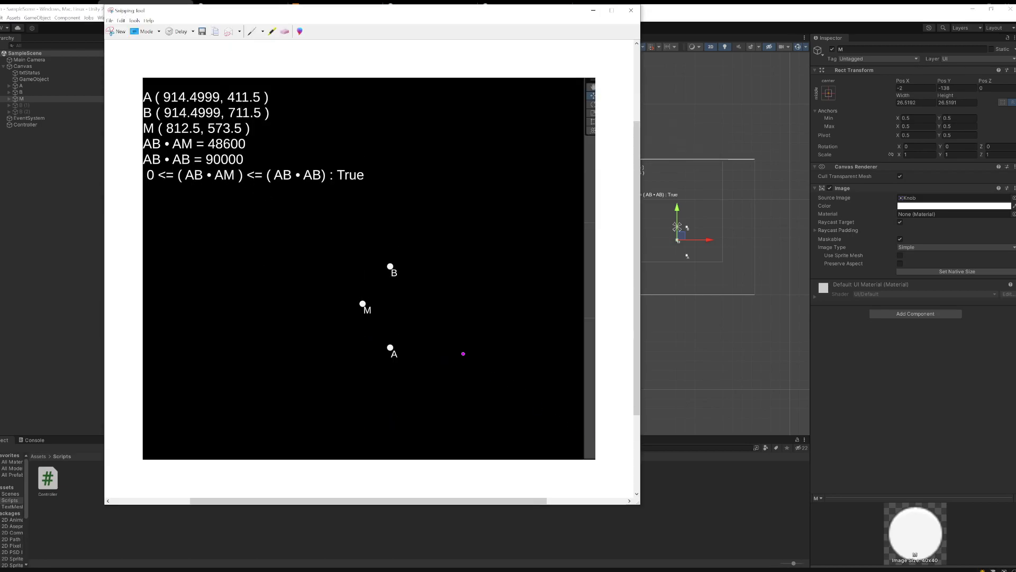
{"action": "left_click_drag", "start_coordinate": [208, 268], "coordinate": [590, 264]}
{"action": "left_click_drag", "start_coordinate": [214, 255], "coordinate": [374, 82]}
{"action": "left_click_drag", "start_coordinate": [315, 233], "coordinate": [456, 62]}
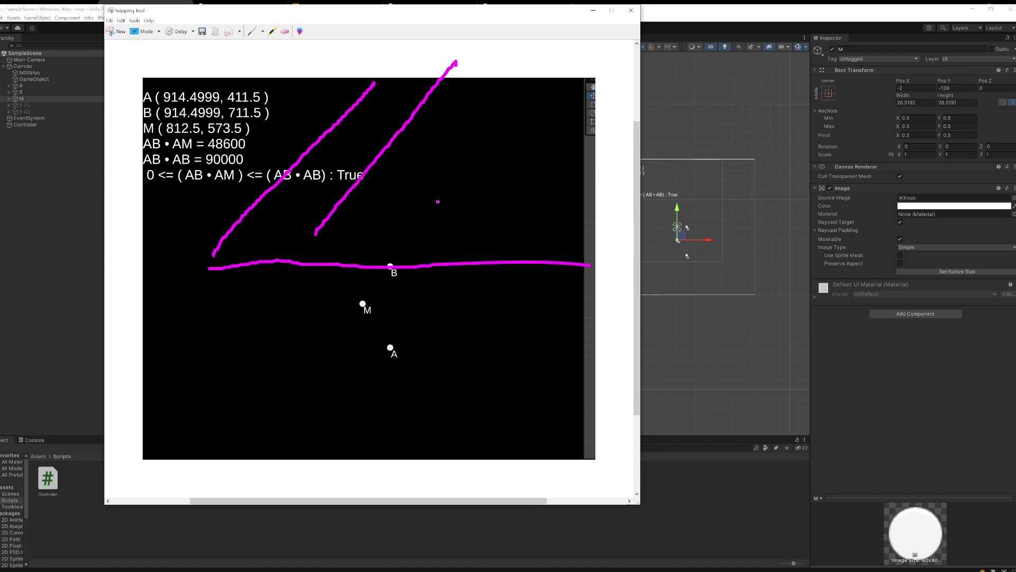
{"action": "left_click_drag", "start_coordinate": [421, 223], "coordinate": [546, 61]}
{"action": "left_click_drag", "start_coordinate": [508, 244], "coordinate": [590, 125]}
{"action": "left_click_drag", "start_coordinate": [582, 250], "coordinate": [620, 163]}
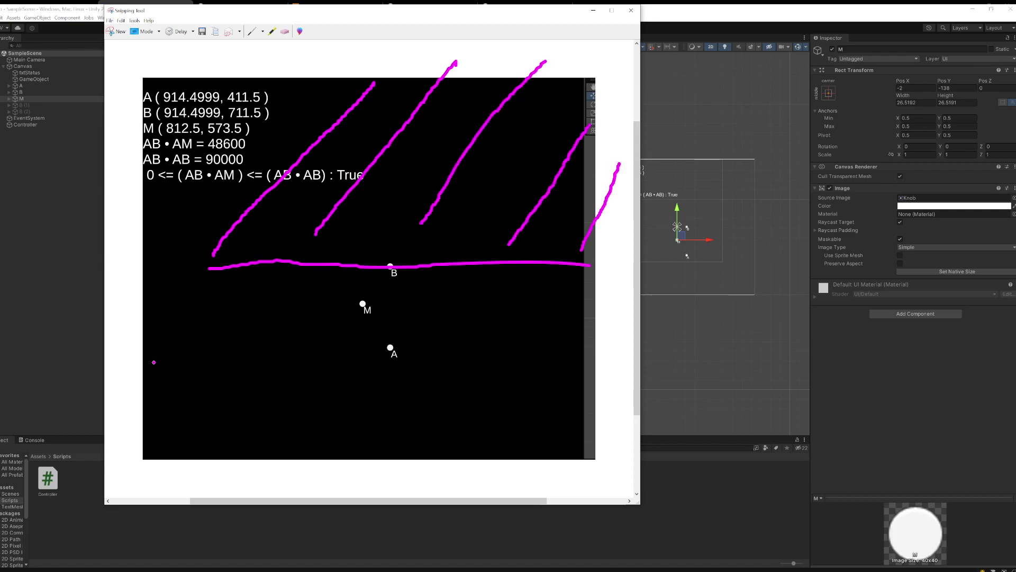
Draw a horizontal line through A on the snip, hatch the region below it with five strokes, and minimize the snip.
{"action": "mouse_move", "coordinate": [154, 362]}
{"action": "left_mouse_down"}
{"action": "mouse_move", "coordinate": [329, 348]}
{"action": "mouse_move", "coordinate": [625, 361]}
{"action": "left_mouse_up"}
{"action": "left_click_drag", "start_coordinate": [191, 419], "coordinate": [214, 372]}
{"action": "left_click_drag", "start_coordinate": [178, 437], "coordinate": [173, 452]}
{"action": "left_click_drag", "start_coordinate": [292, 377], "coordinate": [271, 471]}
{"action": "left_click_drag", "start_coordinate": [393, 378], "coordinate": [377, 474]}
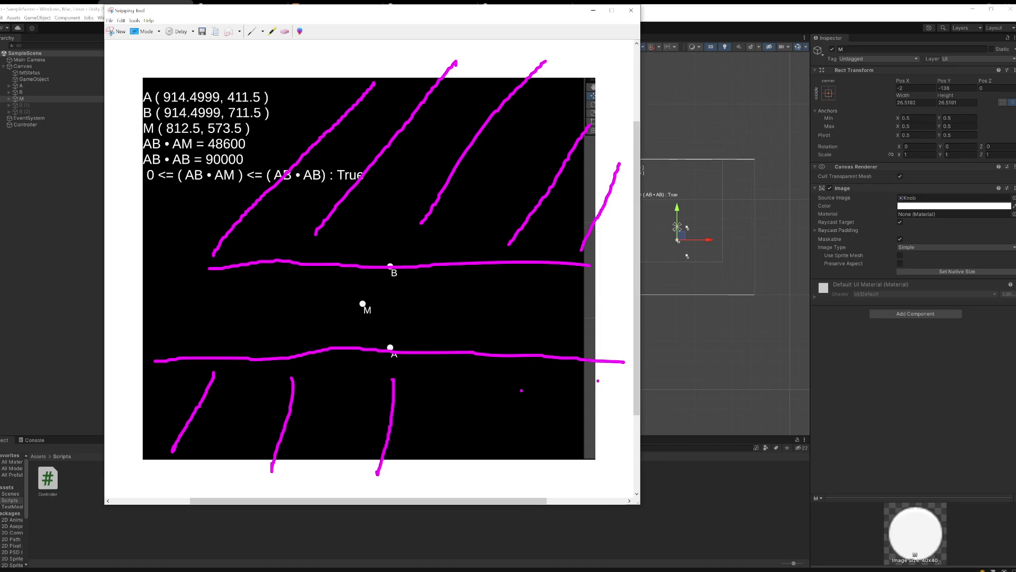
{"action": "left_click_drag", "start_coordinate": [522, 390], "coordinate": [496, 473]}
{"action": "left_click_drag", "start_coordinate": [597, 380], "coordinate": [589, 469]}
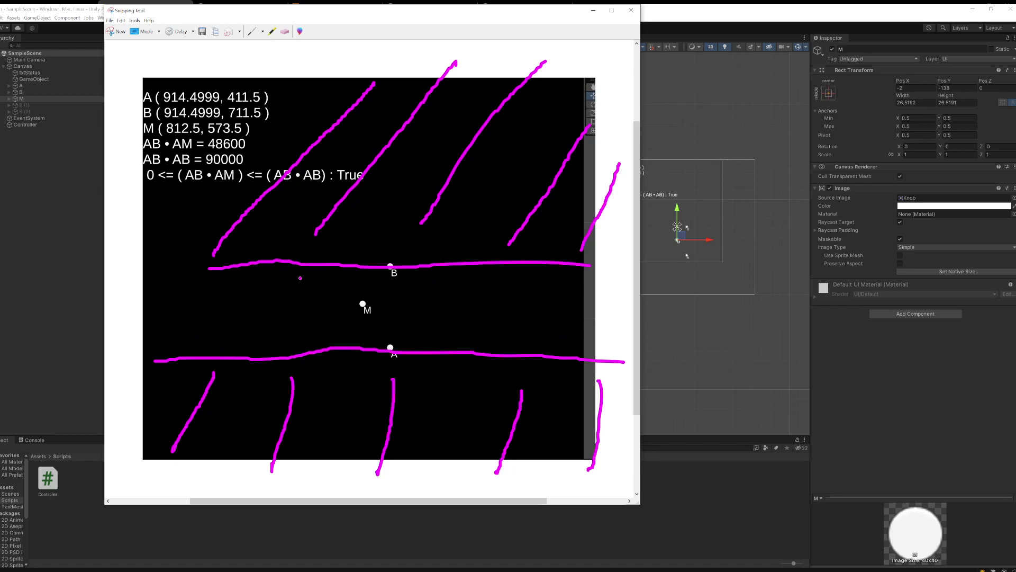
{"action": "left_click", "coordinate": [594, 10]}
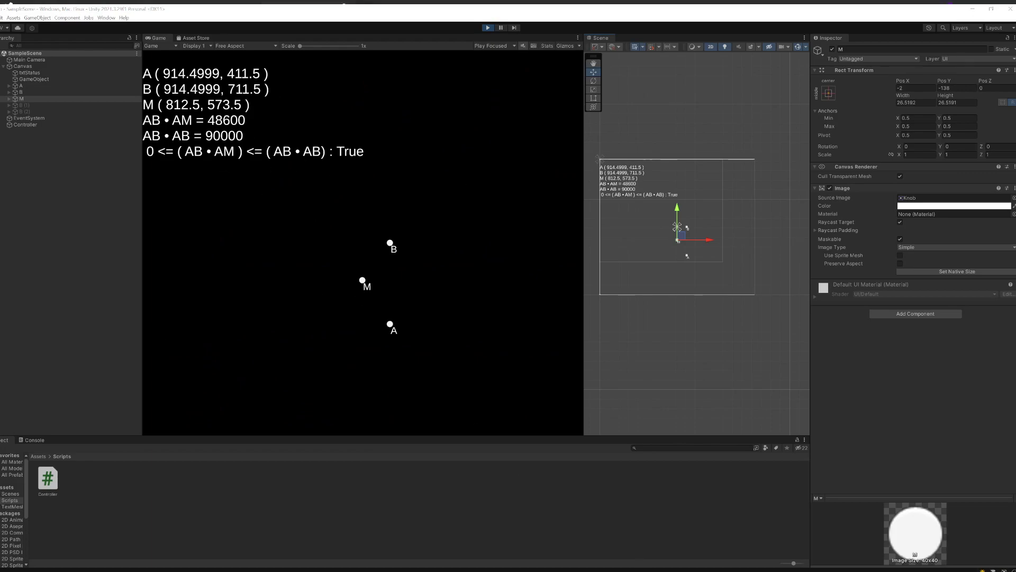
Switch to Visual Studio and examine the Controller script's serialized fields, dot products and valid condition, and return to Unity.
{"action": "key", "text": "alt+Tab"}
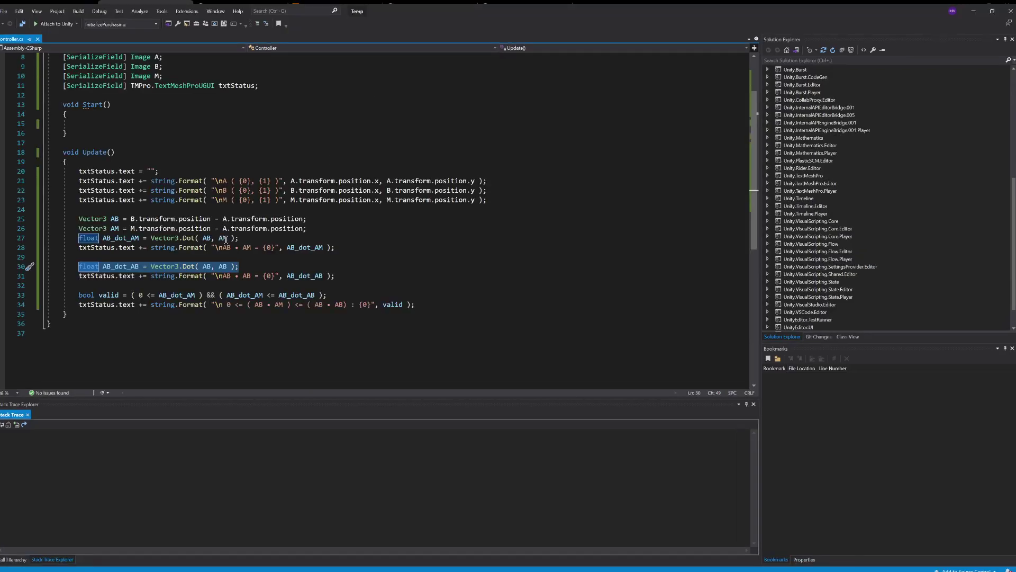
{"action": "left_click", "coordinate": [186, 132]}
{"action": "scroll", "coordinate": [185, 124], "scroll_direction": "up", "scroll_amount": 1}
{"action": "left_click_drag", "start_coordinate": [261, 124], "coordinate": [31, 95]}
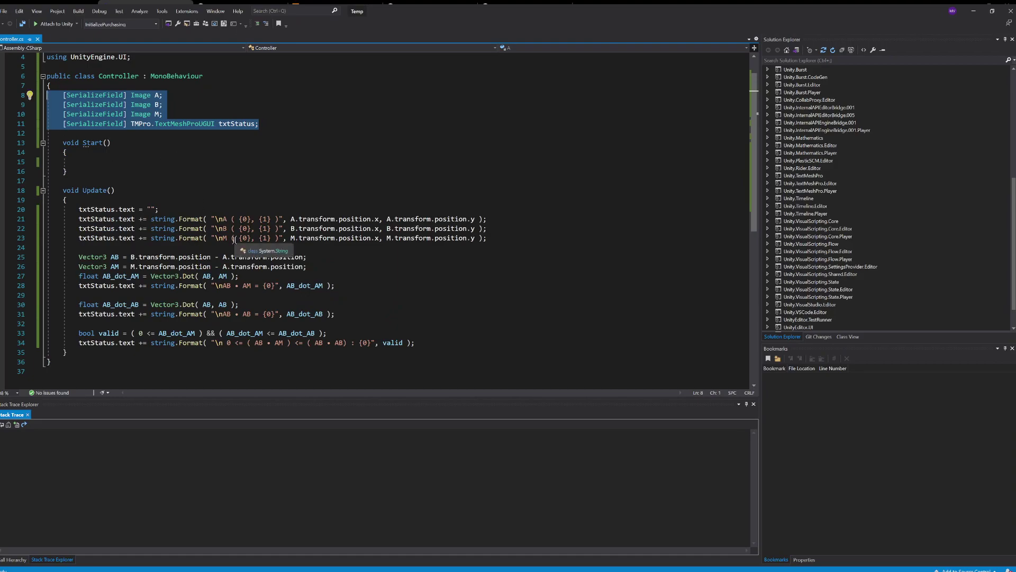
{"action": "scroll", "coordinate": [229, 236], "scroll_direction": "down", "scroll_amount": 2}
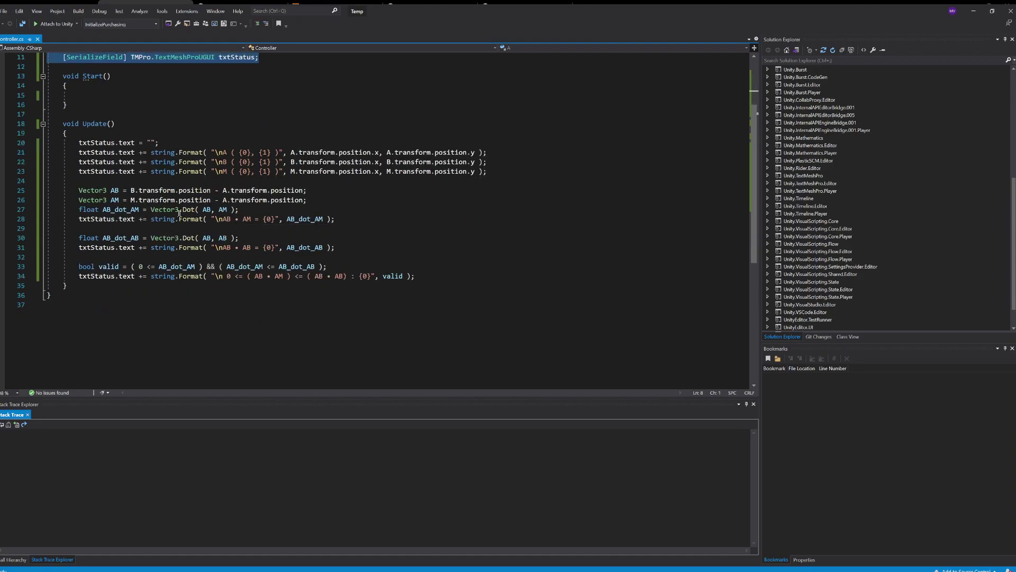
{"action": "left_click_drag", "start_coordinate": [103, 209], "coordinate": [140, 210]}
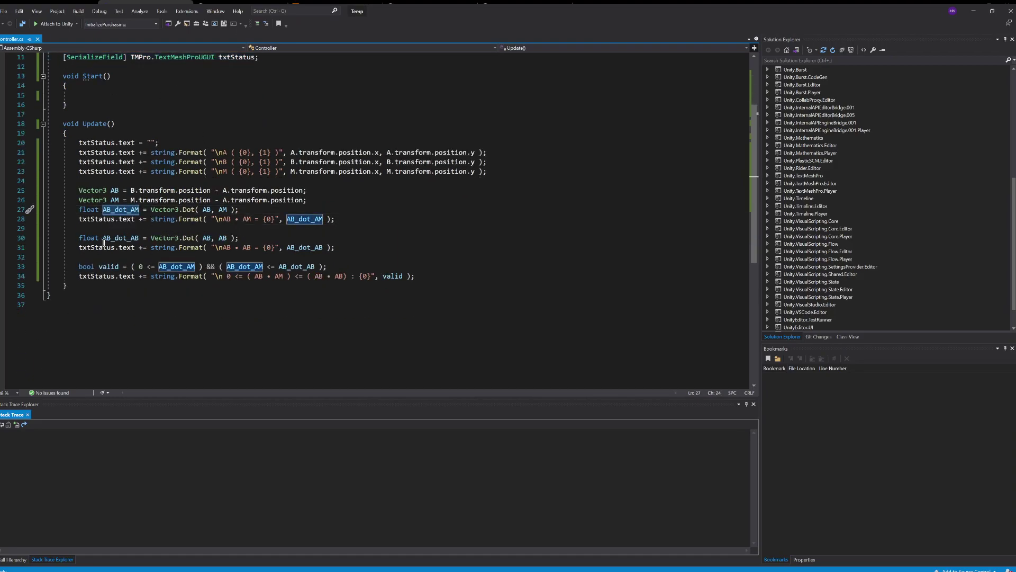
{"action": "left_click_drag", "start_coordinate": [103, 239], "coordinate": [328, 266]}
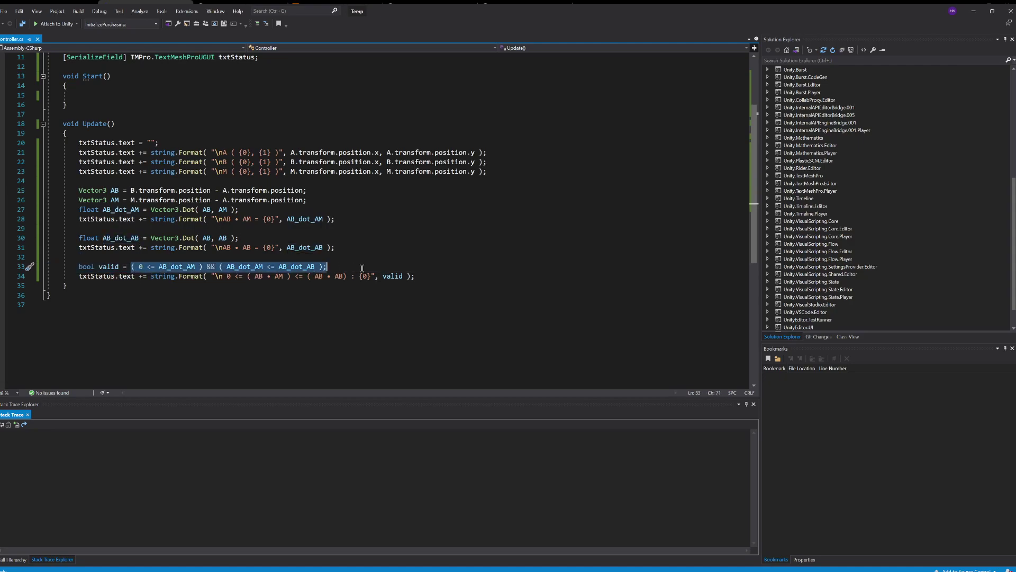
{"action": "left_click", "coordinate": [971, 9]}
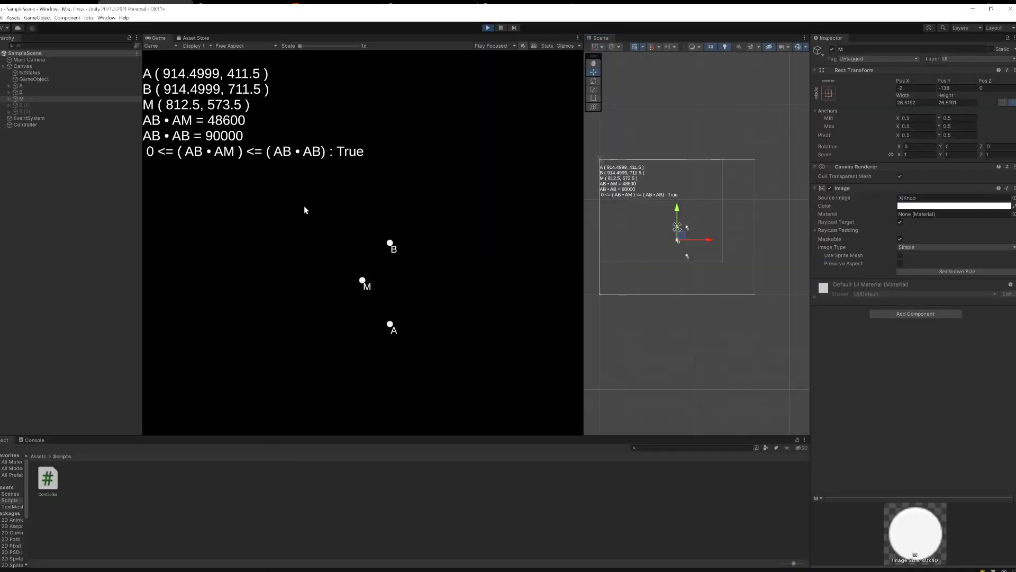
Move M vertically above B to Pos Y about 88, and below A to Pos Y about -416, to test the condition.
{"action": "left_click_drag", "start_coordinate": [678, 208], "coordinate": [683, 200]}
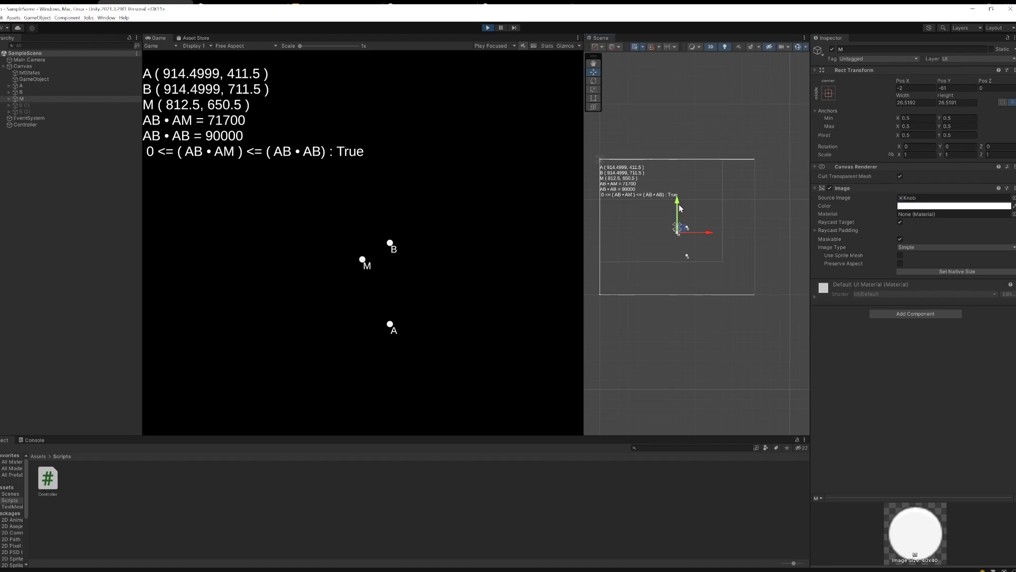
{"action": "left_click_drag", "start_coordinate": [678, 205], "coordinate": [720, 197]}
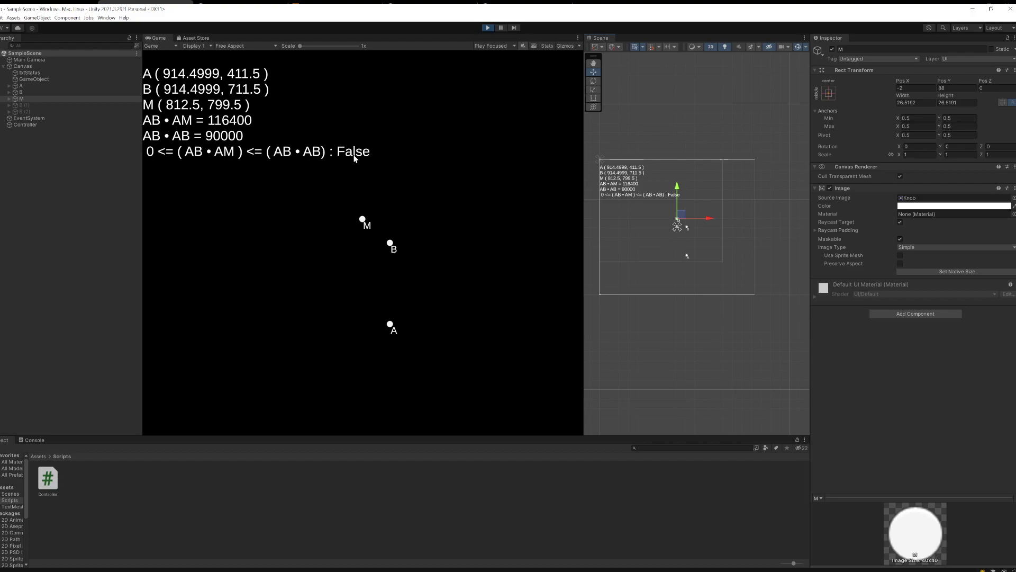
{"action": "left_click_drag", "start_coordinate": [678, 189], "coordinate": [711, 255]}
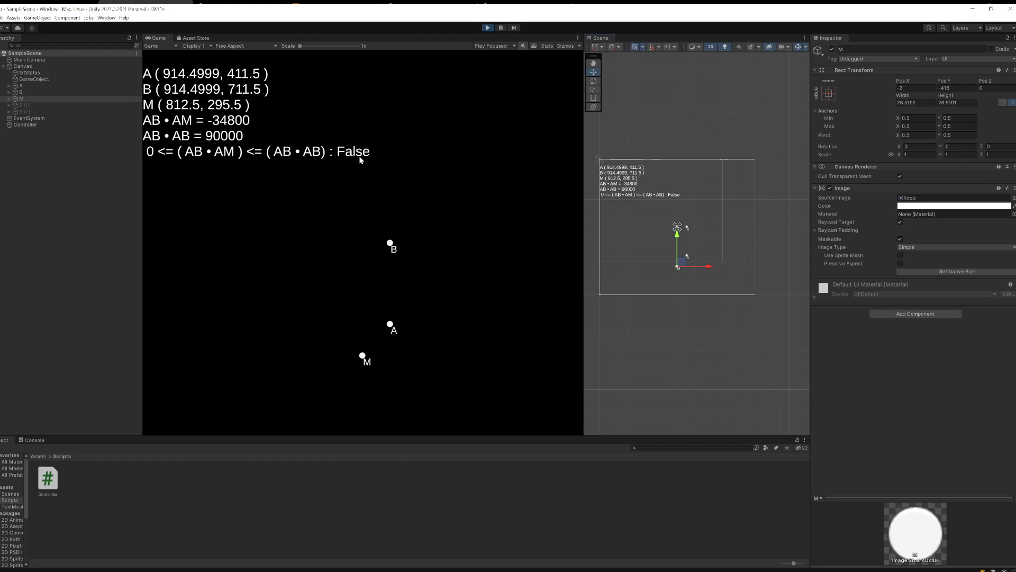
Move M back between A and B, nearly onto their line, at about Pos X 101, Pos Y -134.
{"action": "left_click_drag", "start_coordinate": [678, 253], "coordinate": [714, 247]}
{"action": "mouse_move", "coordinate": [676, 214]}
{"action": "left_mouse_down"}
{"action": "mouse_move", "coordinate": [673, 173]}
{"action": "mouse_move", "coordinate": [671, 258]}
{"action": "mouse_move", "coordinate": [673, 215]}
{"action": "left_mouse_up"}
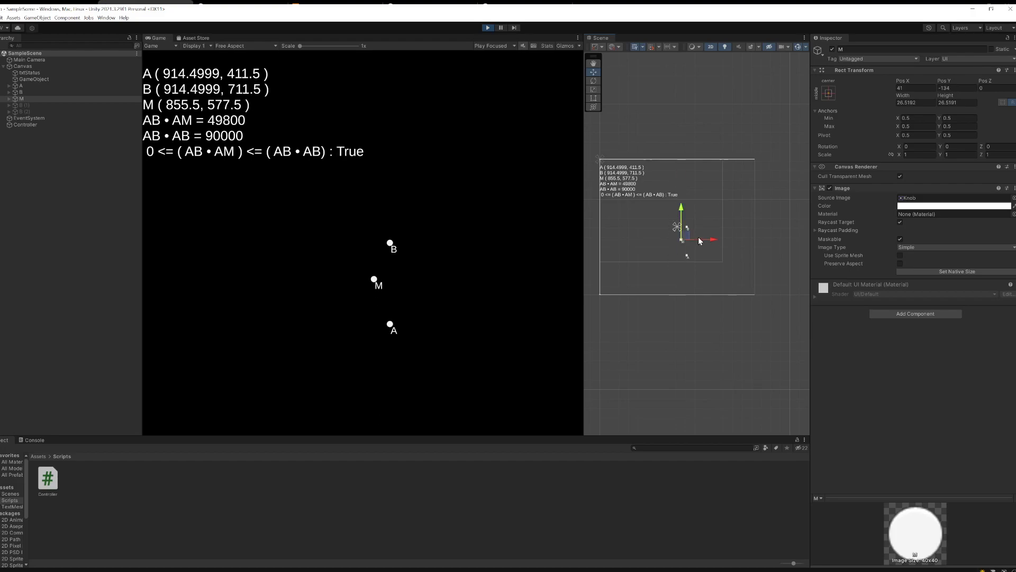
{"action": "left_click_drag", "start_coordinate": [716, 243], "coordinate": [719, 242]}
{"action": "left_click_drag", "start_coordinate": [715, 239], "coordinate": [717, 239]}
Copy B's Rect Transform position and paste it onto M so both points coincide.
{"action": "left_click", "coordinate": [45, 91]}
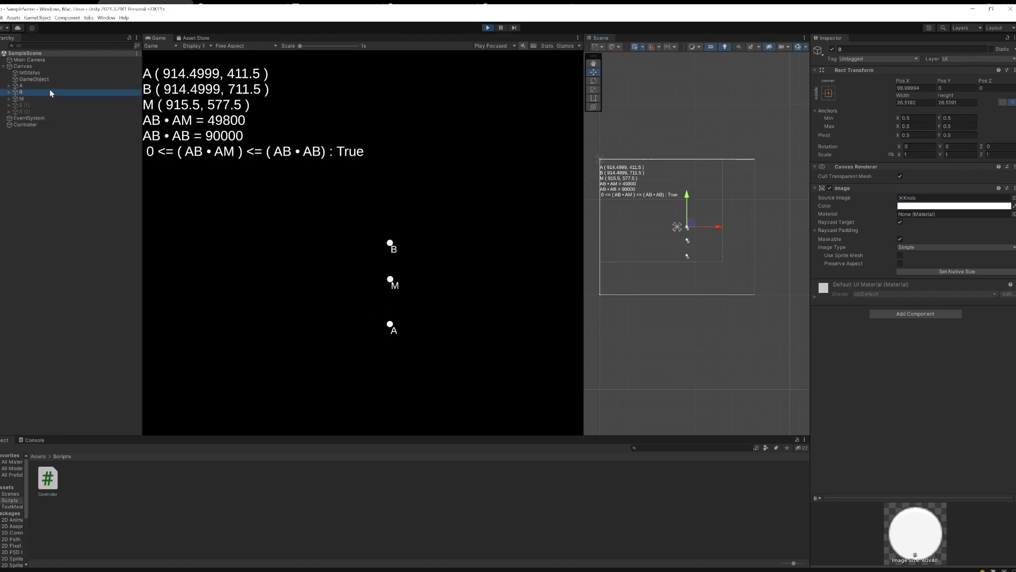
{"action": "right_click", "coordinate": [854, 73]}
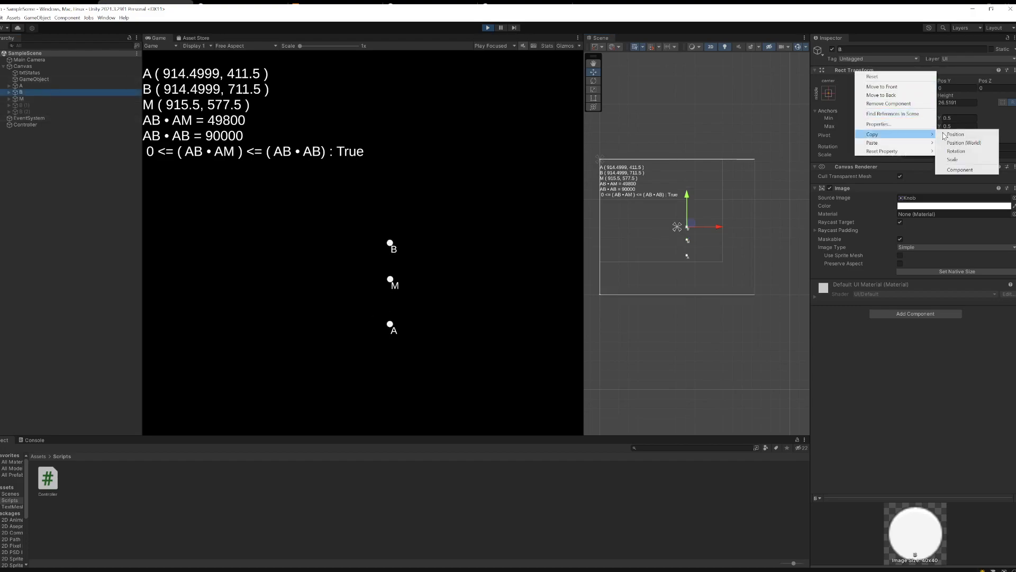
{"action": "left_click", "coordinate": [361, 131]}
{"action": "left_click", "coordinate": [41, 100]}
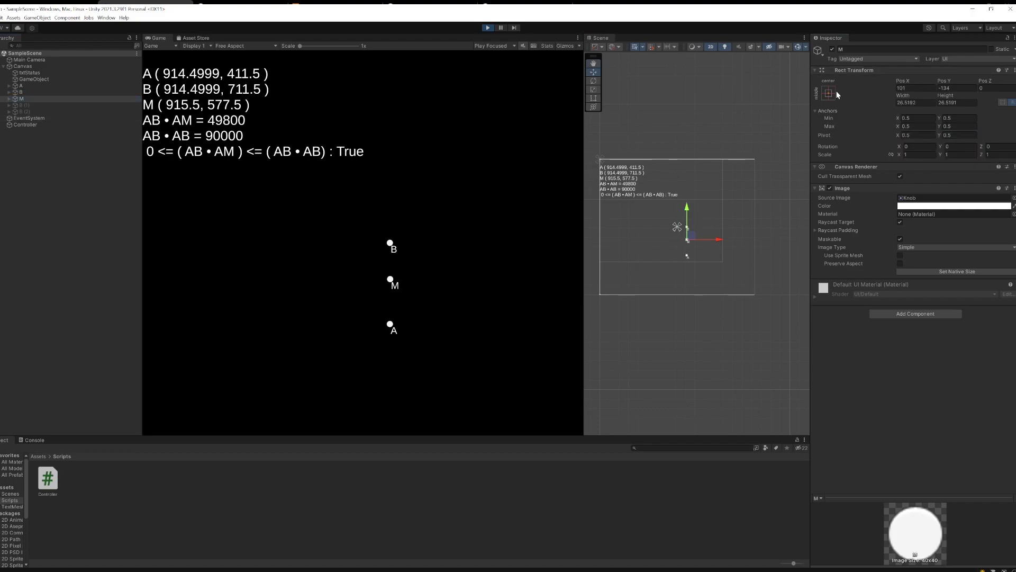
{"action": "right_click", "coordinate": [841, 72]}
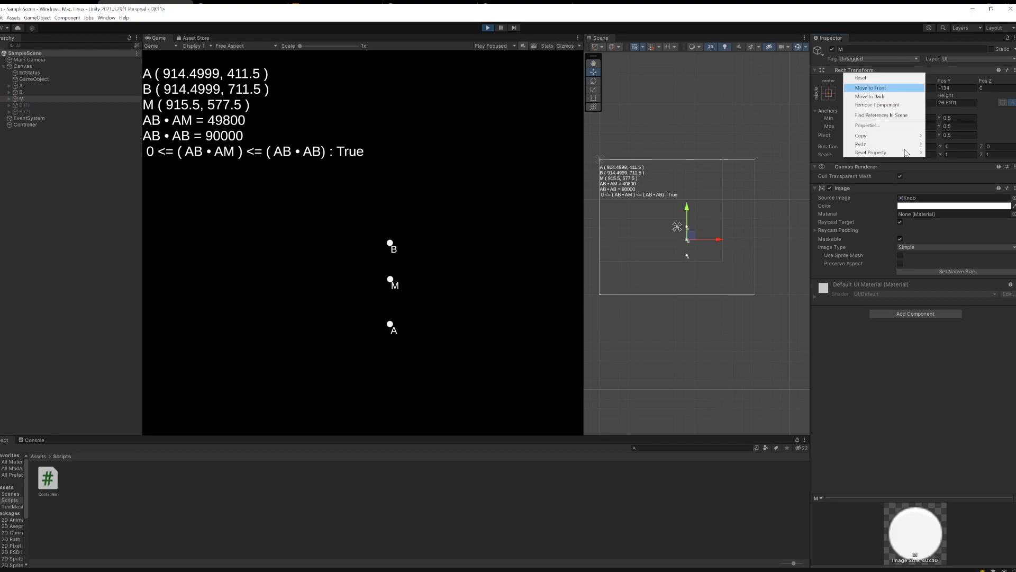
{"action": "mouse_move", "coordinate": [899, 145]}
{"action": "left_click", "coordinate": [963, 142]}
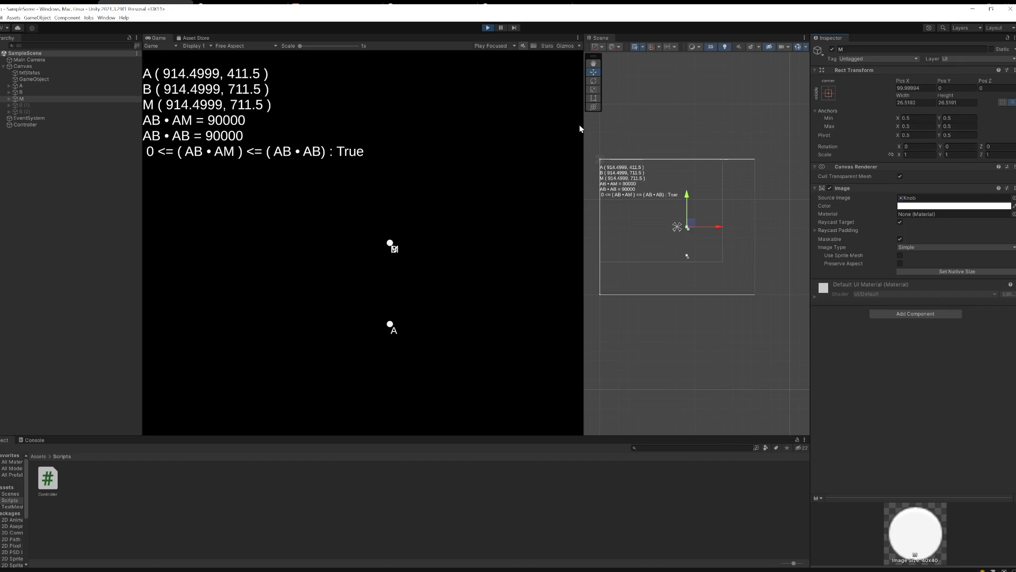
Move M vertically above B to Pos Y about 73, and back between A and B to Pos Y about -132.
{"action": "left_click_drag", "start_coordinate": [687, 196], "coordinate": [691, 185]}
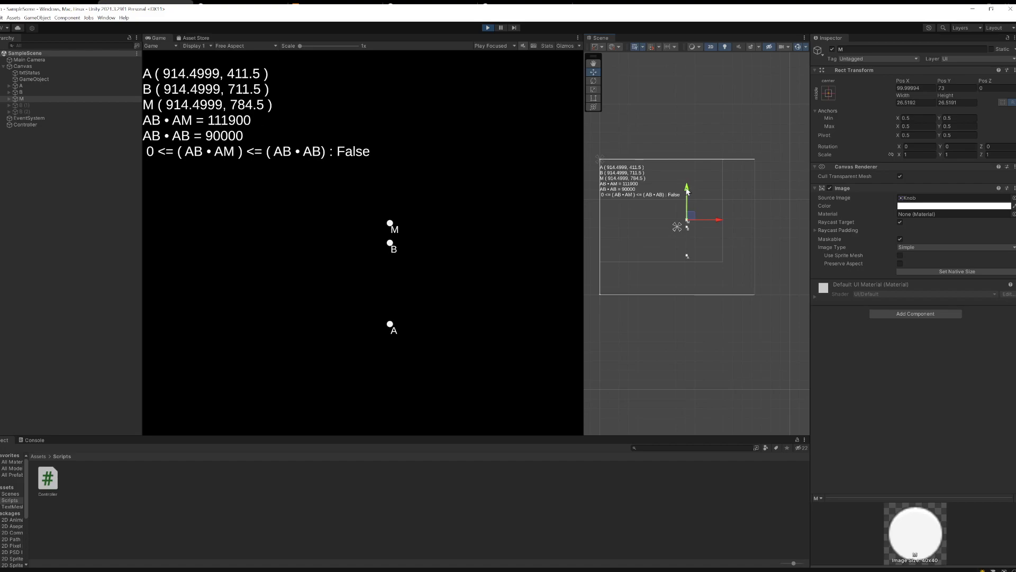
{"action": "left_click_drag", "start_coordinate": [687, 192], "coordinate": [686, 211]}
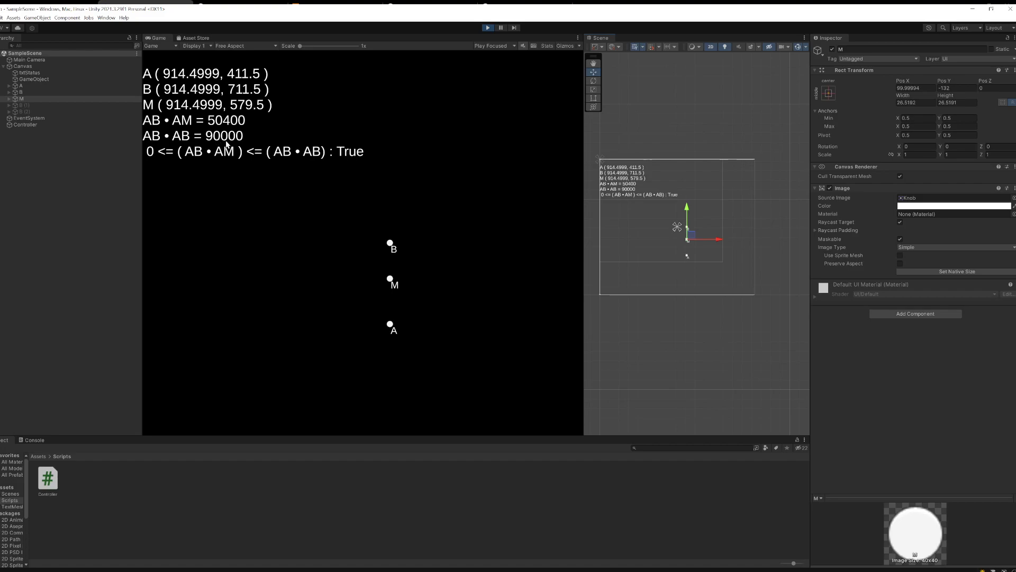
{"action": "left_click_drag", "start_coordinate": [690, 214], "coordinate": [690, 204]}
{"action": "left_click_drag", "start_coordinate": [691, 205], "coordinate": [691, 211]}
Move M up and down beyond B along line AB, between Pos Y about 52 and 274, ending at about 231.
{"action": "left_click_drag", "start_coordinate": [687, 210], "coordinate": [712, 184]}
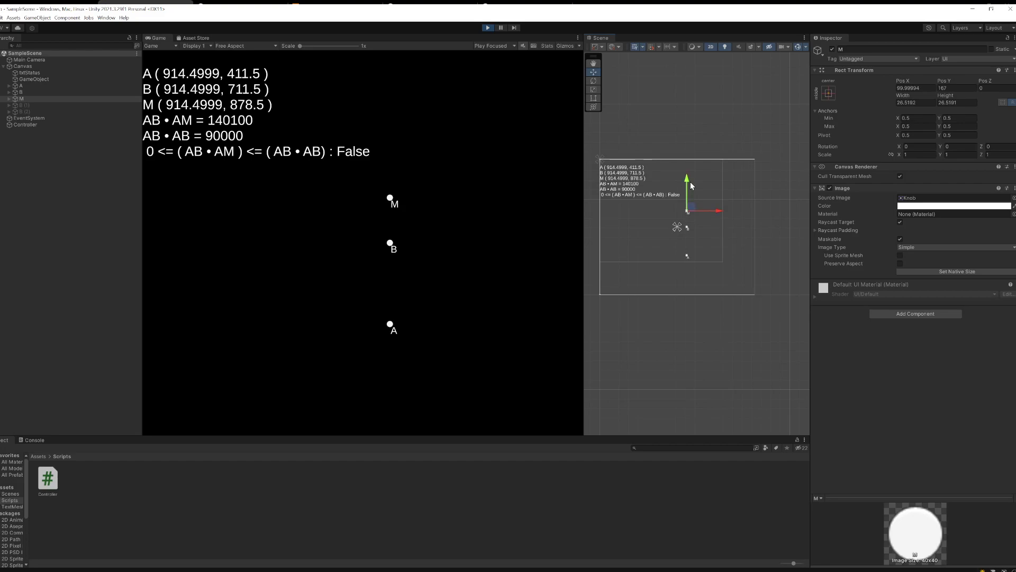
{"action": "left_click_drag", "start_coordinate": [691, 185], "coordinate": [694, 178]}
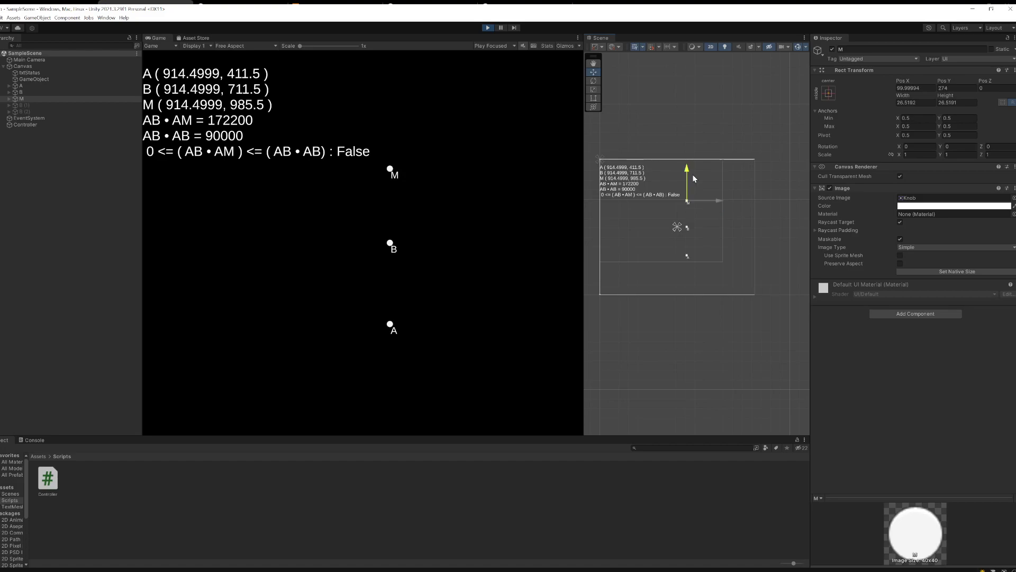
{"action": "left_click_drag", "start_coordinate": [391, 170], "coordinate": [400, 238]}
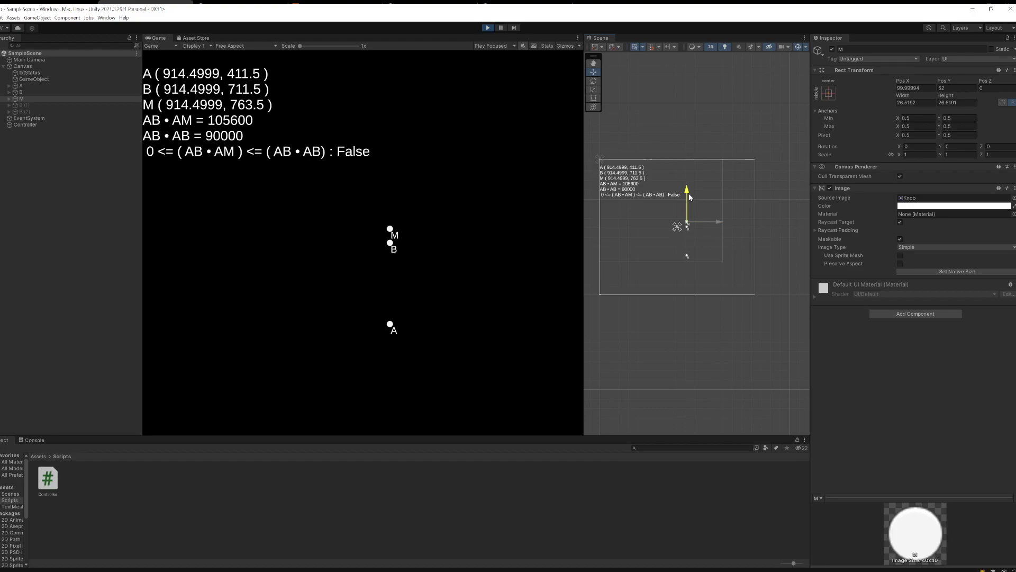
{"action": "left_click_drag", "start_coordinate": [688, 193], "coordinate": [688, 177]}
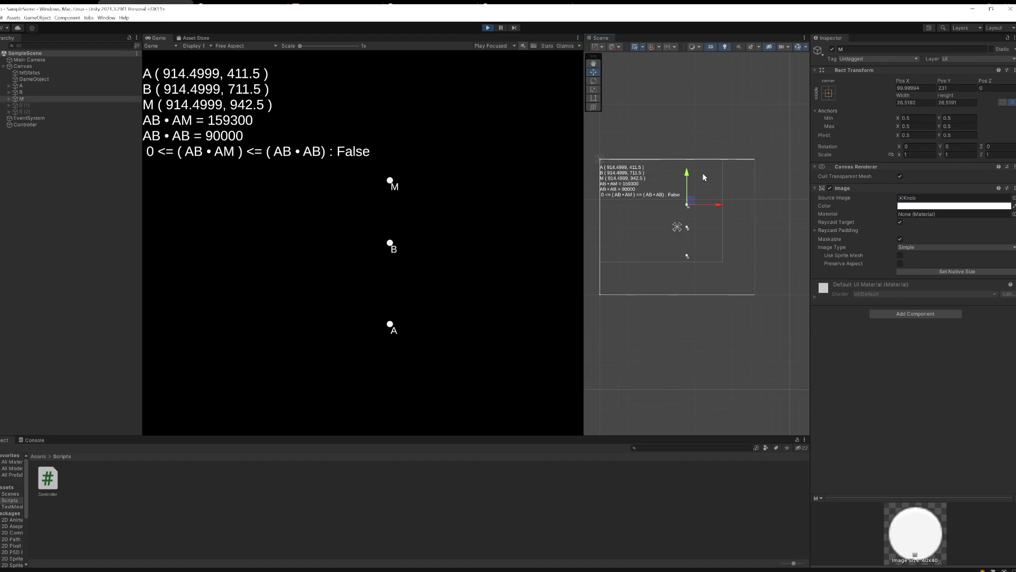
Lower M along line AB, through the segment and past A, to Pos Y about -589.
{"action": "left_click_drag", "start_coordinate": [703, 172], "coordinate": [701, 208]}
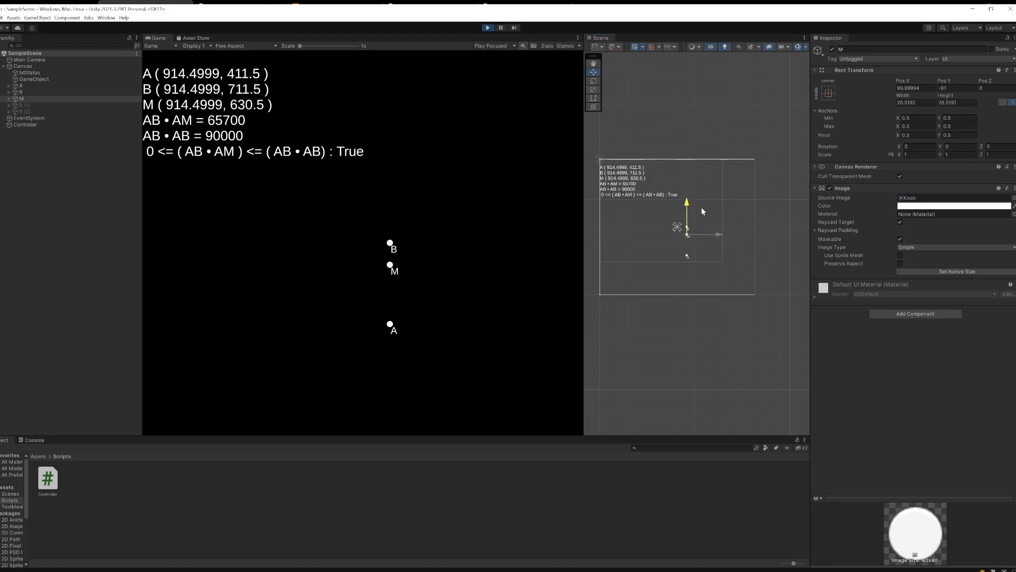
{"action": "left_click_drag", "start_coordinate": [703, 211], "coordinate": [702, 219]}
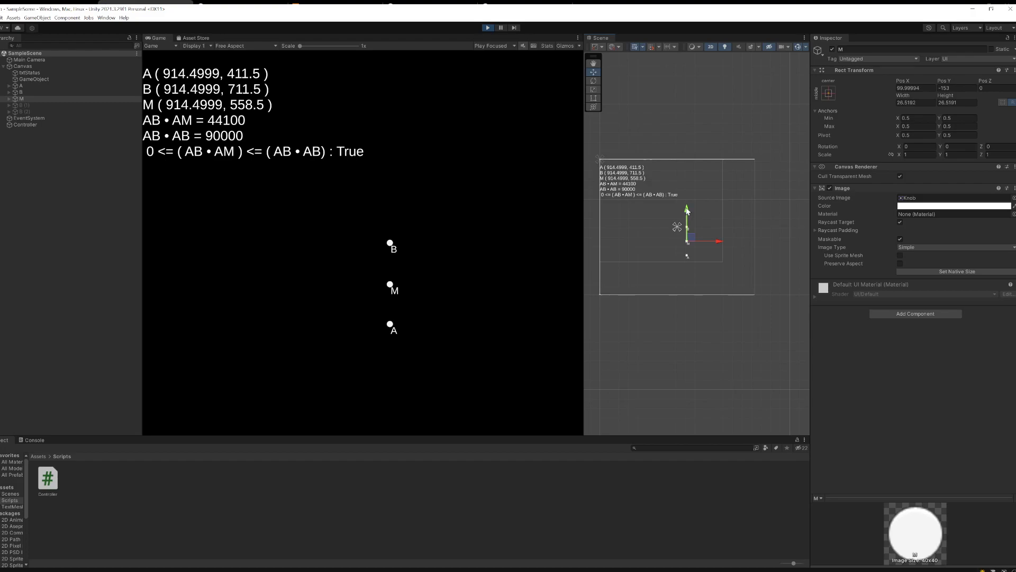
{"action": "left_click_drag", "start_coordinate": [687, 210], "coordinate": [710, 222]}
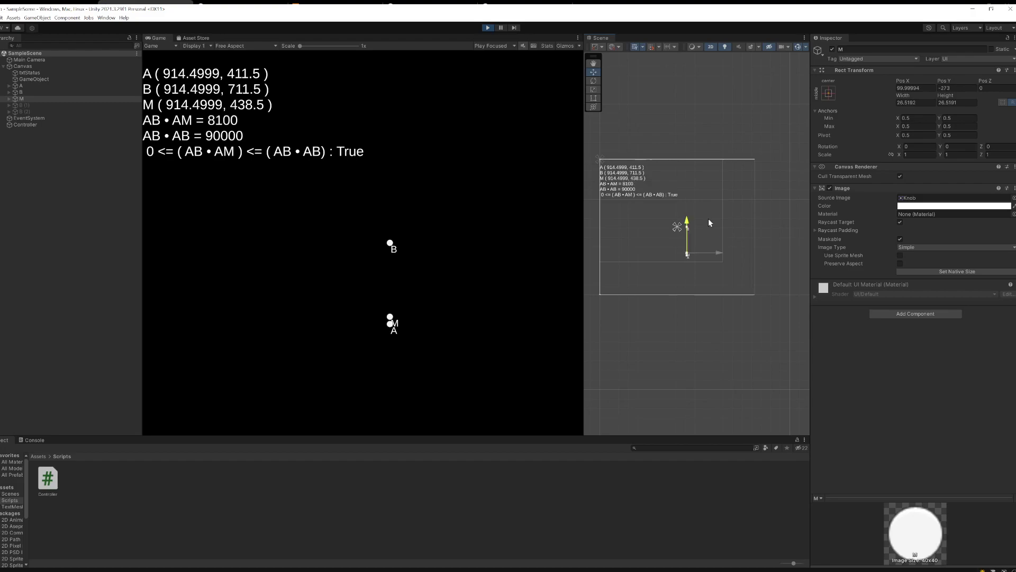
{"action": "left_click_drag", "start_coordinate": [709, 219], "coordinate": [701, 222]}
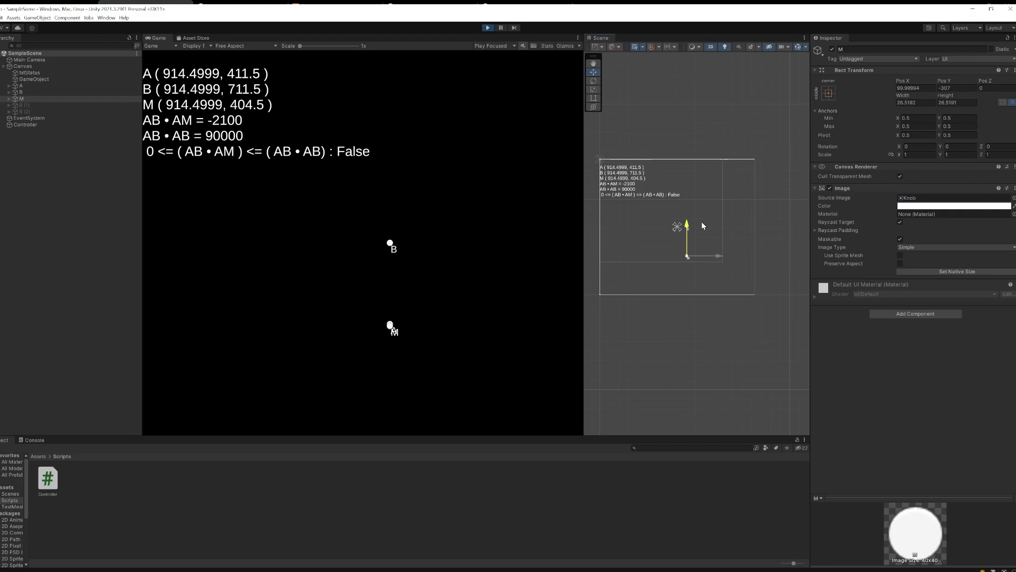
{"action": "left_click_drag", "start_coordinate": [703, 225], "coordinate": [703, 239]}
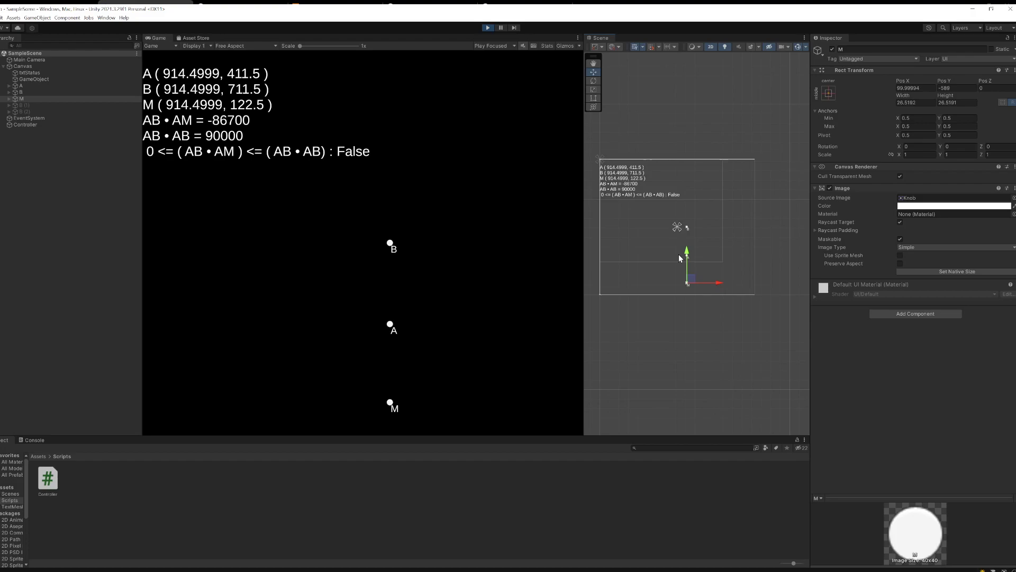
Raise M along line AB beyond B to Pos Y about 128, and lower it back between A and B to Pos Y about -188.
{"action": "left_click_drag", "start_coordinate": [679, 254], "coordinate": [708, 179]}
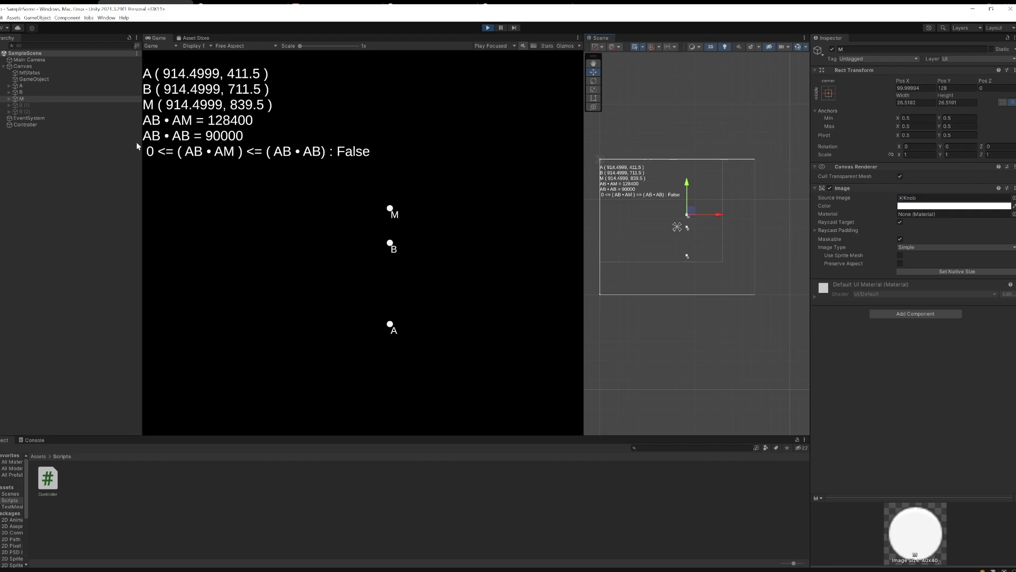
{"action": "left_click_drag", "start_coordinate": [686, 183], "coordinate": [585, 213]}
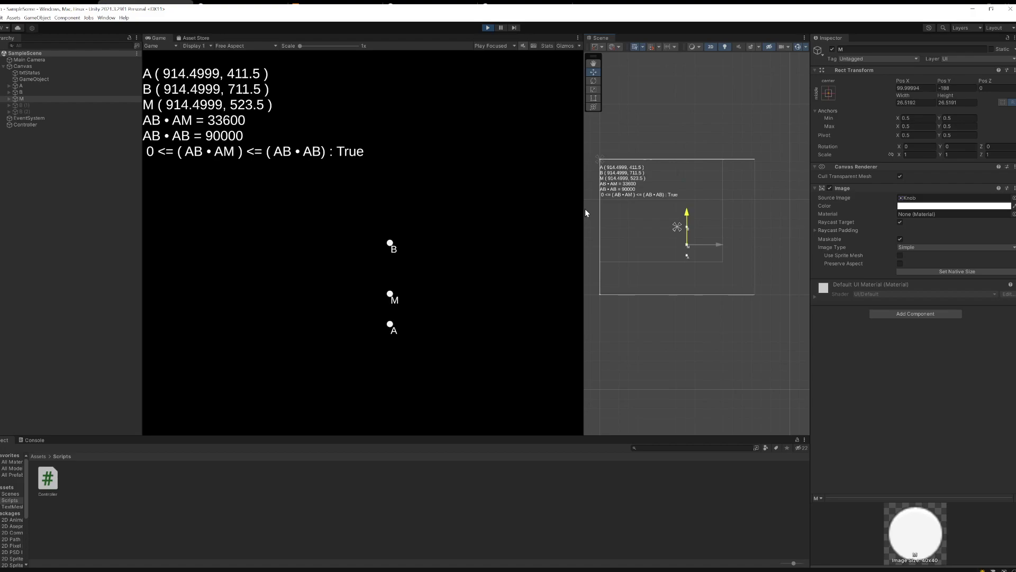
Shift M off line AB to Pos X about -233, lower it past A's level to Pos Y about -308 and raise it to about -81.
{"action": "left_click_drag", "start_coordinate": [694, 245], "coordinate": [663, 245]}
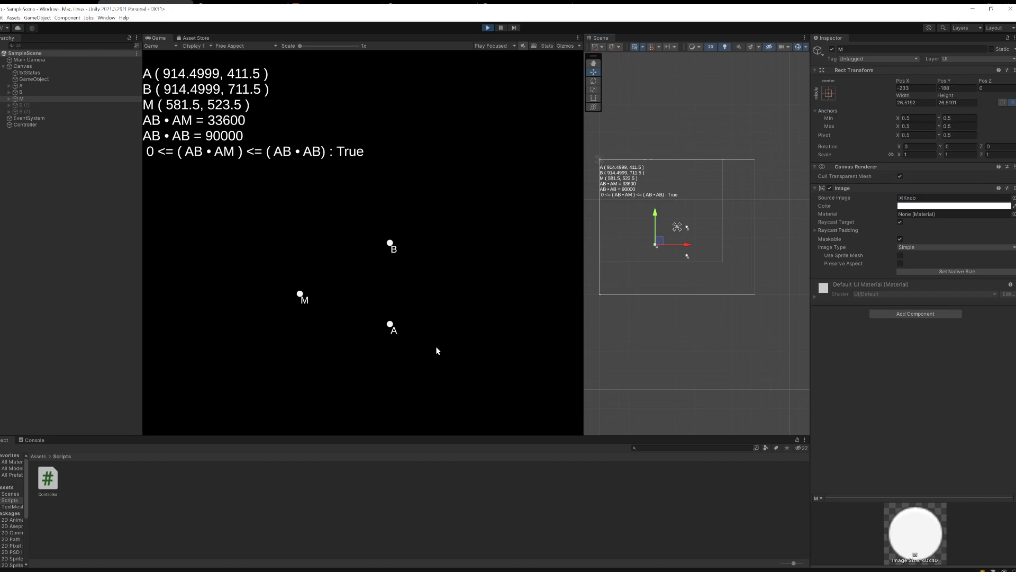
{"action": "left_click_drag", "start_coordinate": [655, 216], "coordinate": [696, 231]}
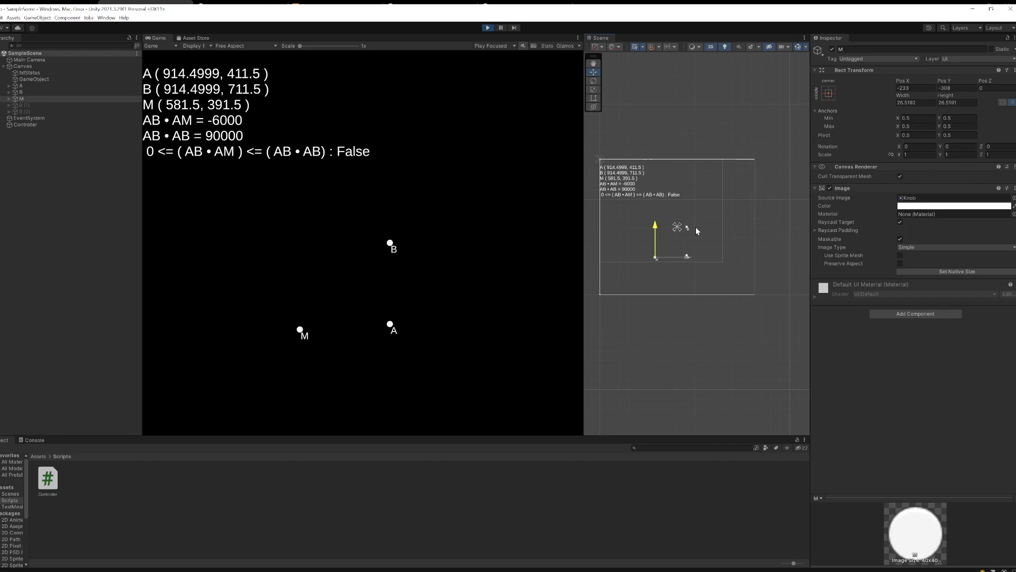
{"action": "left_click_drag", "start_coordinate": [696, 227], "coordinate": [696, 204]}
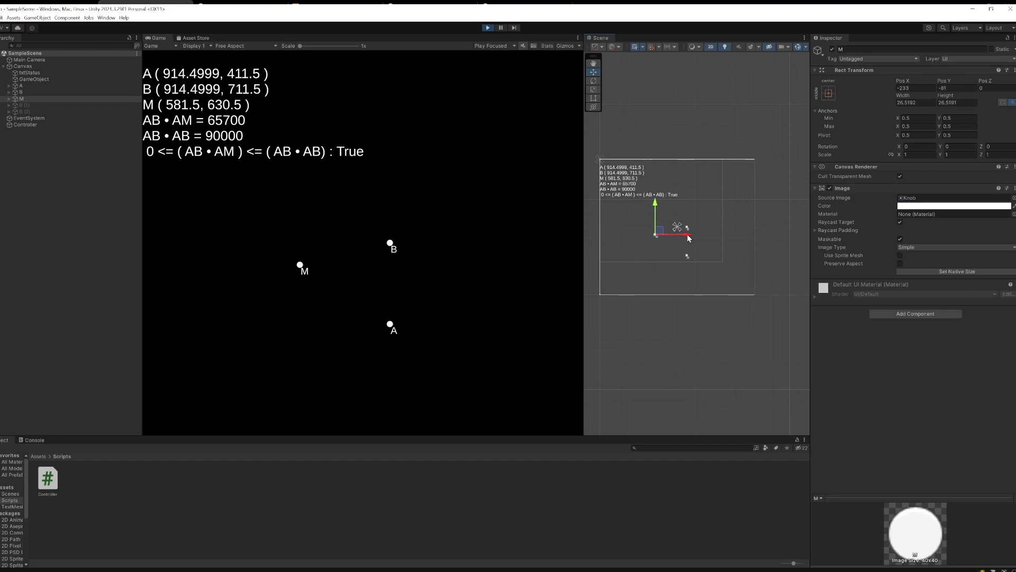
Sweep M across line AB from Pos X about 587 to about -152, lowering it to Pos Y about -183 on the way.
{"action": "left_click_drag", "start_coordinate": [649, 236], "coordinate": [726, 237]}
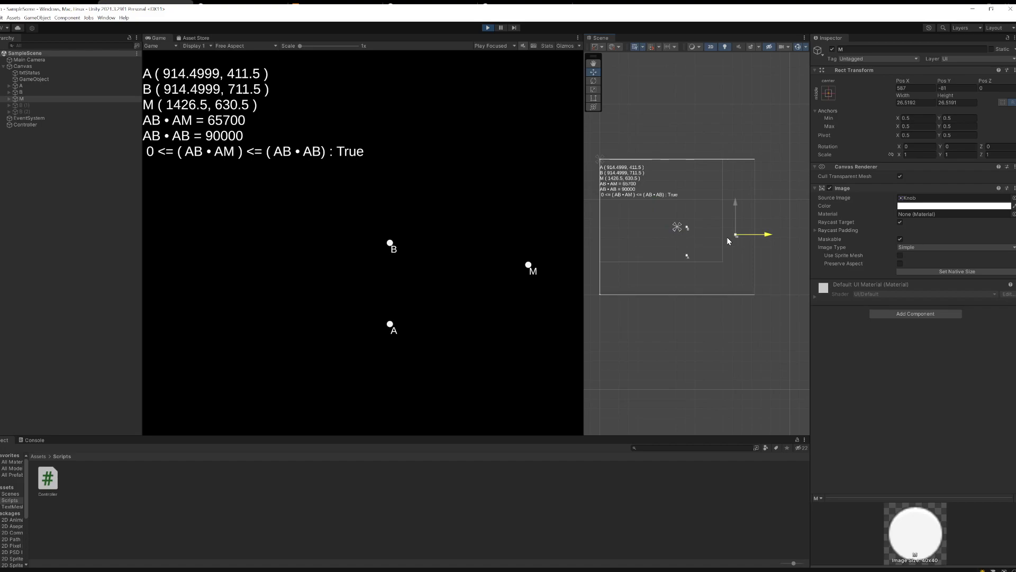
{"action": "left_click_drag", "start_coordinate": [726, 237], "coordinate": [698, 236]}
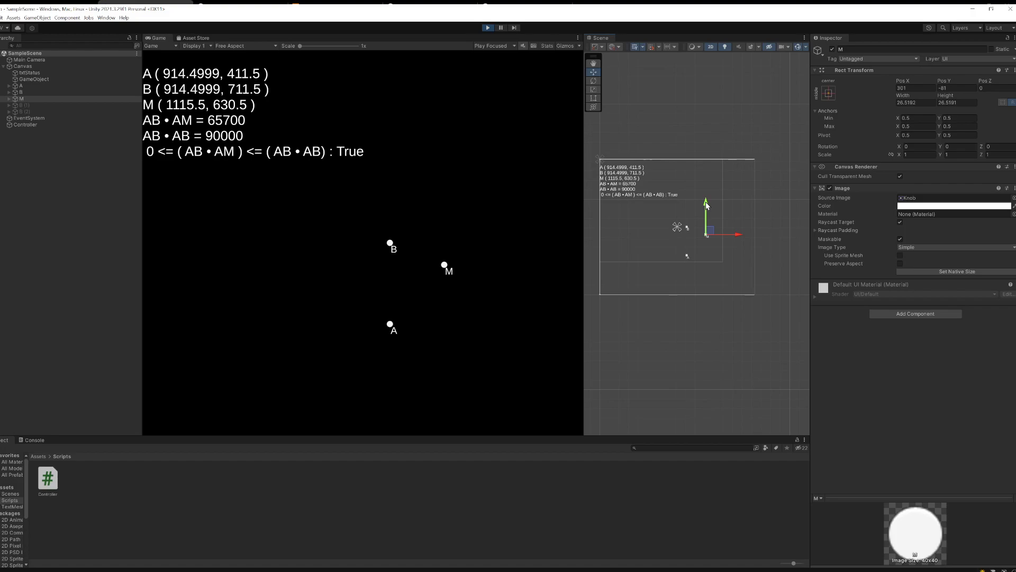
{"action": "left_click_drag", "start_coordinate": [706, 202], "coordinate": [697, 214]}
{"action": "left_click_drag", "start_coordinate": [724, 247], "coordinate": [720, 247]}
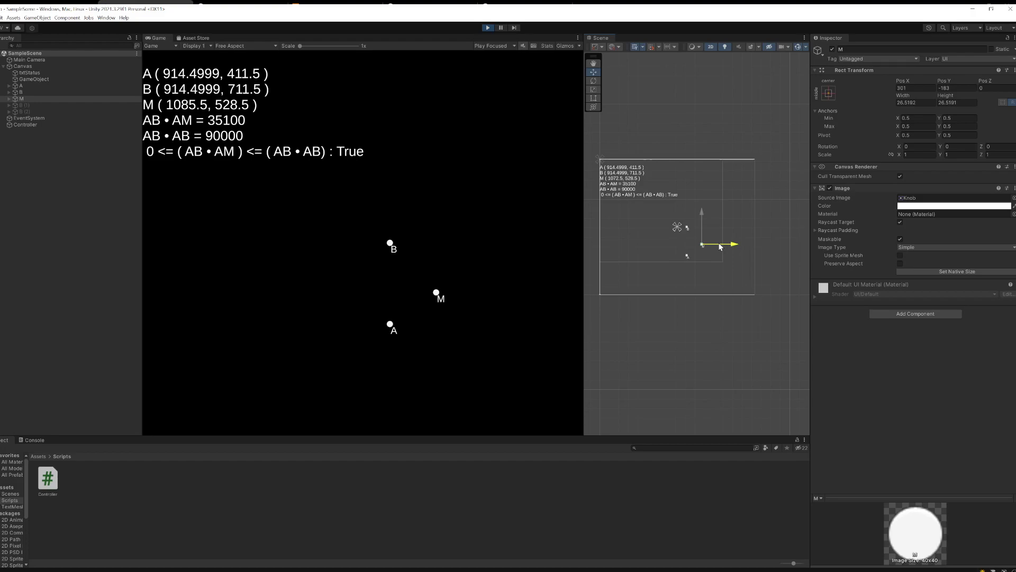
{"action": "left_click_drag", "start_coordinate": [720, 247], "coordinate": [682, 247]}
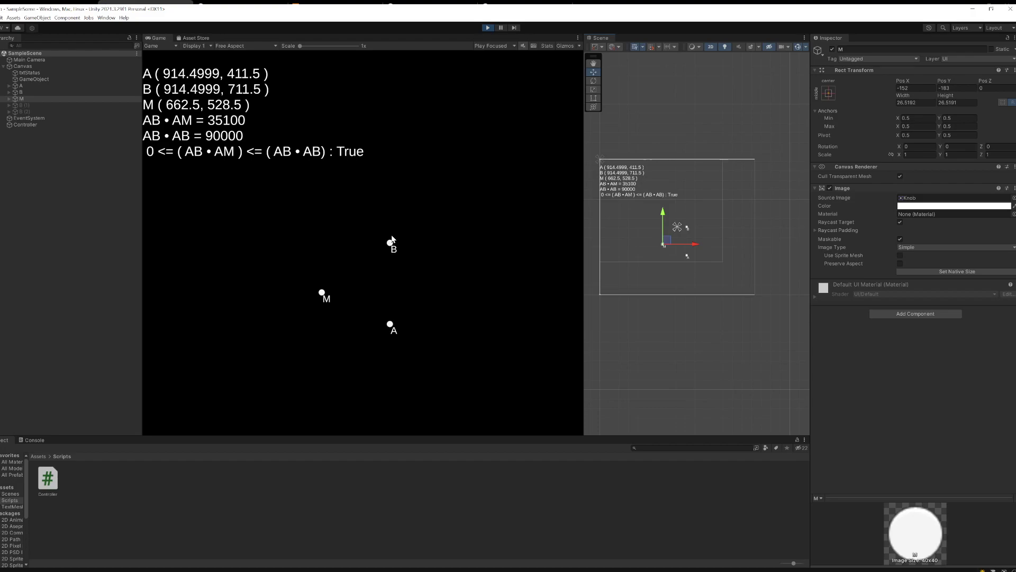
Bring M back onto line AB at Pos X about 100, and move it off the line to Pos X about -199, Pos Y about -153.
{"action": "mouse_move", "coordinate": [685, 247]}
{"action": "left_mouse_down"}
{"action": "mouse_move", "coordinate": [672, 247]}
{"action": "mouse_move", "coordinate": [698, 247]}
{"action": "left_mouse_up"}
{"action": "left_click_drag", "start_coordinate": [698, 247], "coordinate": [719, 247]}
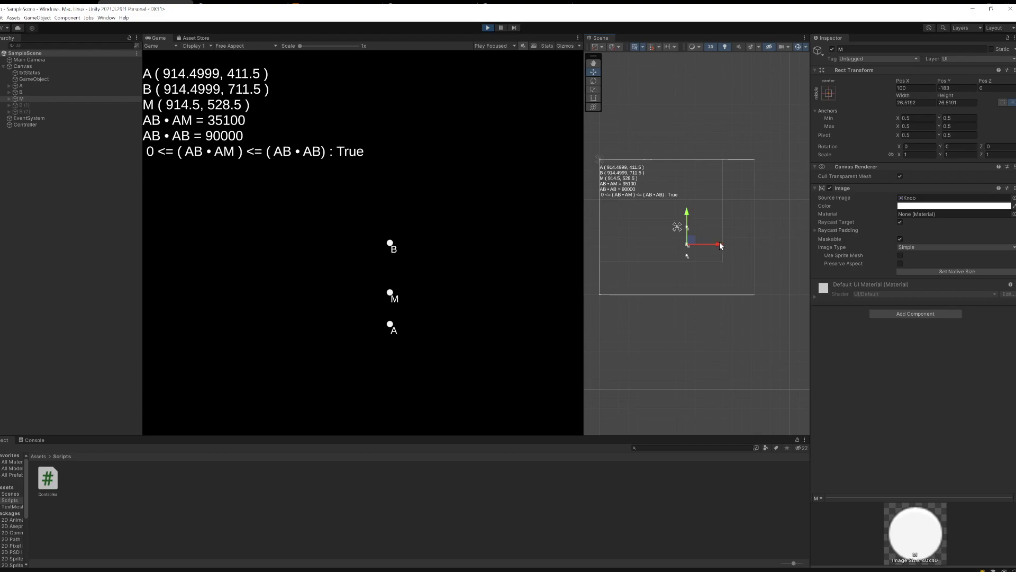
{"action": "left_click_drag", "start_coordinate": [720, 244], "coordinate": [774, 246]}
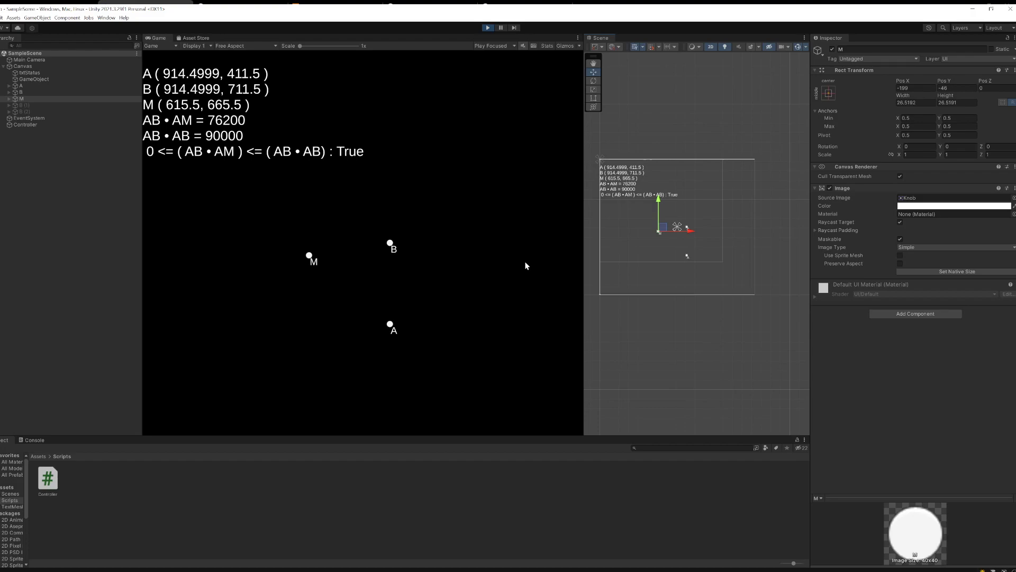
{"action": "key", "text": "Down"}
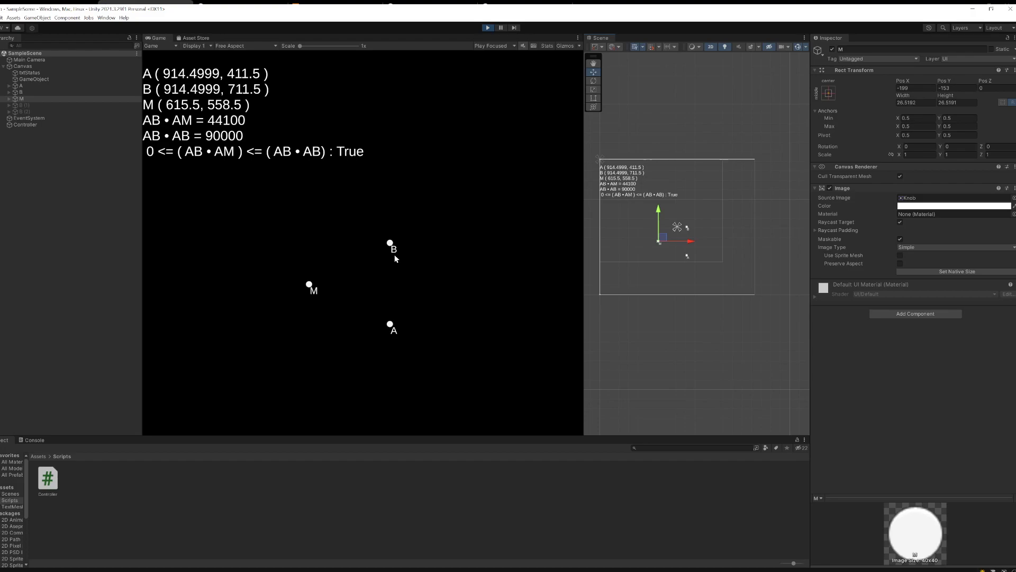
Move M to Pos X about -148, raising it to Pos Y about -46 and lowering it to about -119.
{"action": "left_click_drag", "start_coordinate": [310, 287], "coordinate": [323, 285]}
{"action": "left_click_drag", "start_coordinate": [666, 214], "coordinate": [666, 203]}
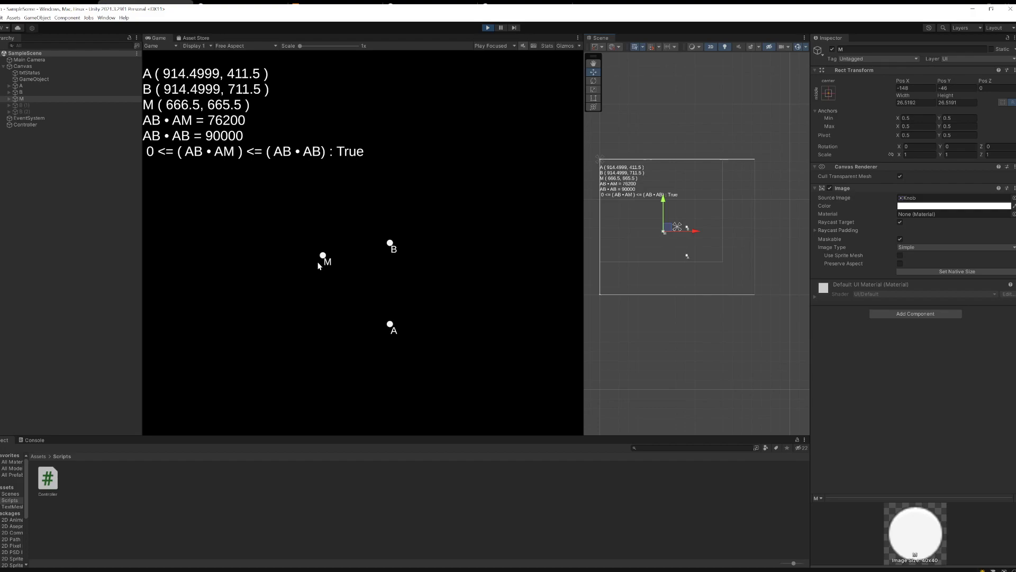
{"action": "left_click_drag", "start_coordinate": [319, 266], "coordinate": [319, 272]}
{"action": "left_click_drag", "start_coordinate": [663, 203], "coordinate": [663, 210]}
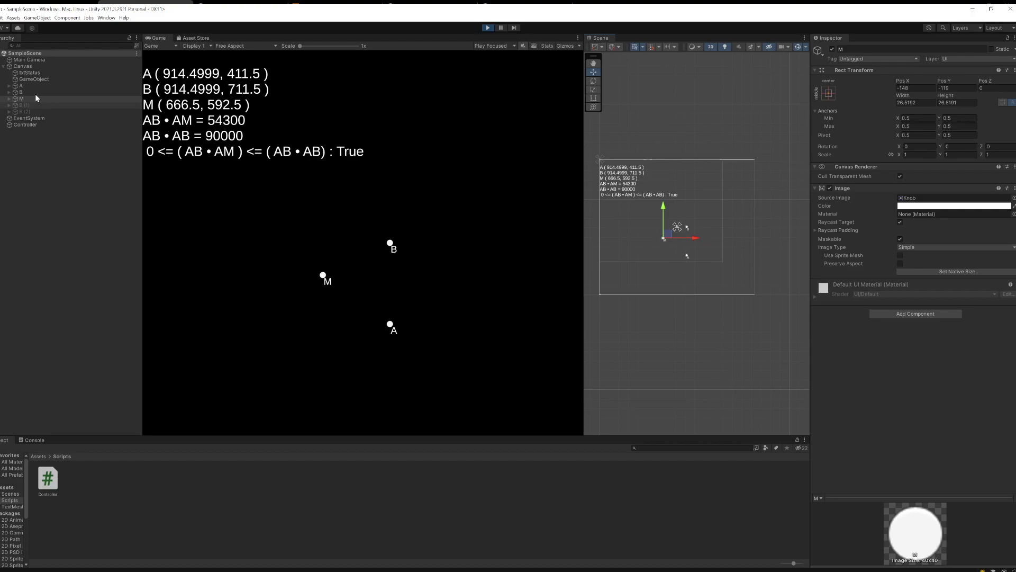
{"action": "left_click", "coordinate": [35, 98]}
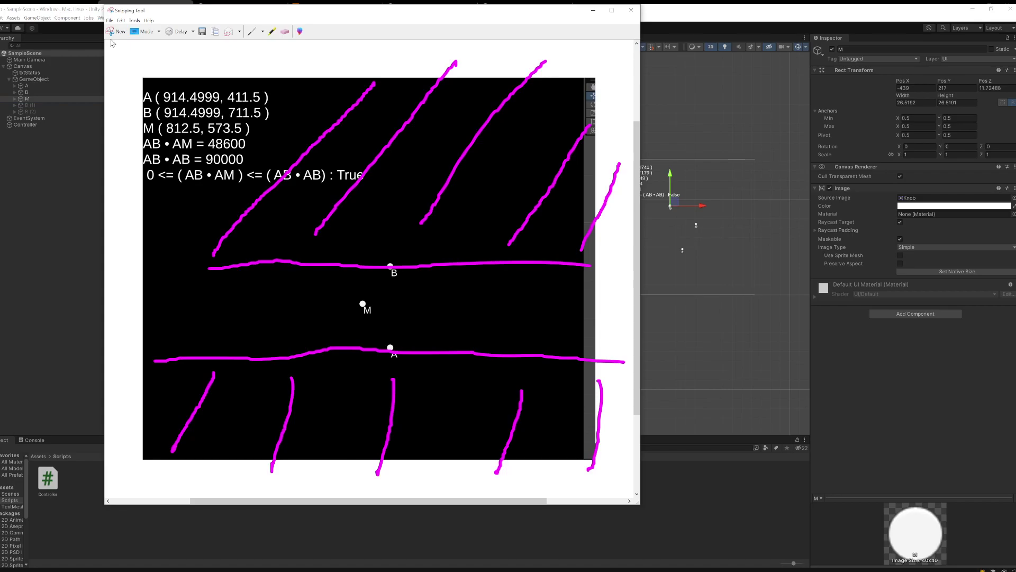
In Snipping Tool, capture a new snip of the rotated points and draw two parallel lines through B and A, perpendicular to AB.
{"action": "left_click_drag", "start_coordinate": [529, 274], "coordinate": [552, 275]}
{"action": "left_click", "coordinate": [113, 30]}
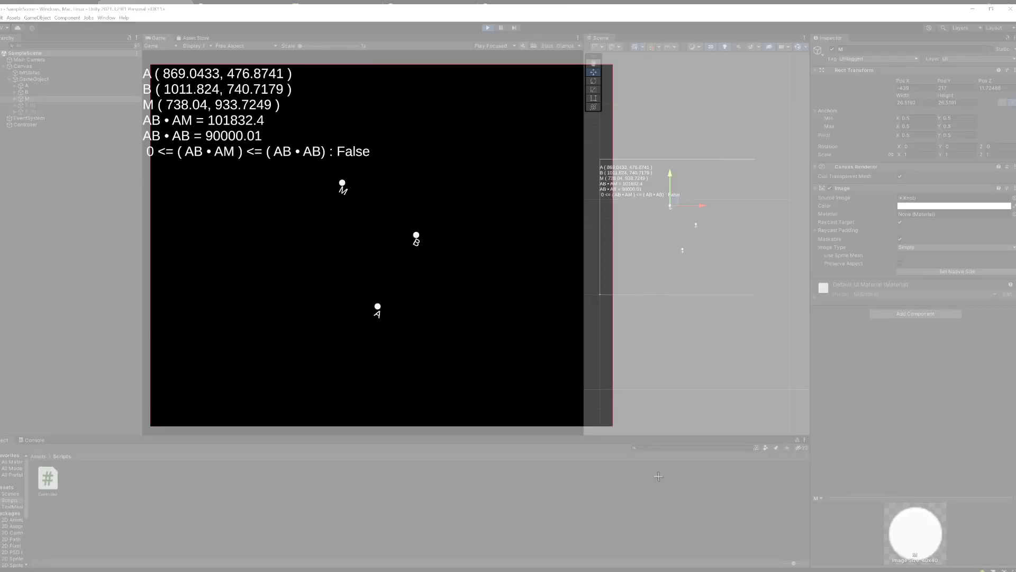
{"action": "key", "text": "Escape"}
{"action": "left_click", "coordinate": [112, 30]}
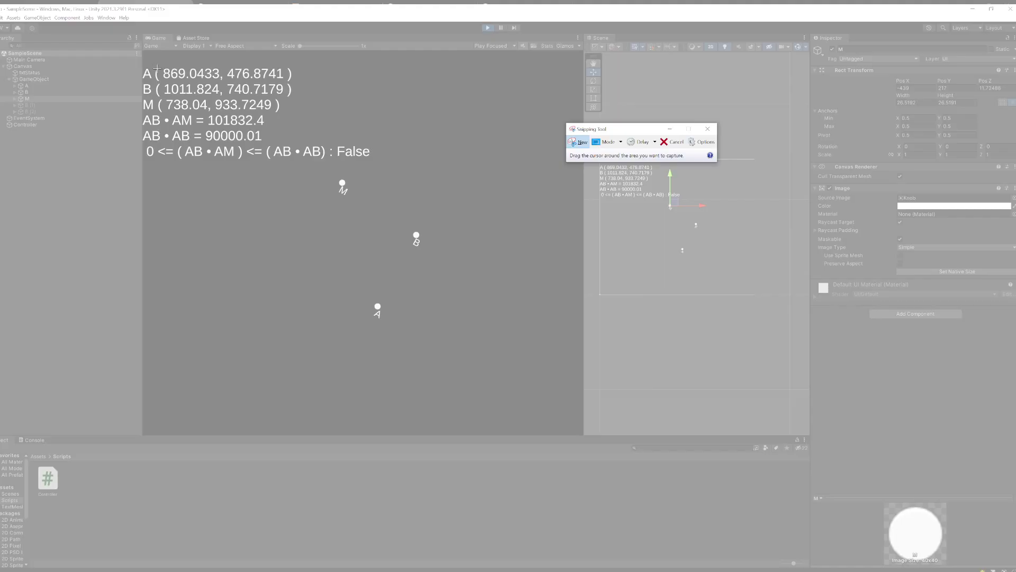
{"action": "left_click_drag", "start_coordinate": [145, 62], "coordinate": [655, 487]}
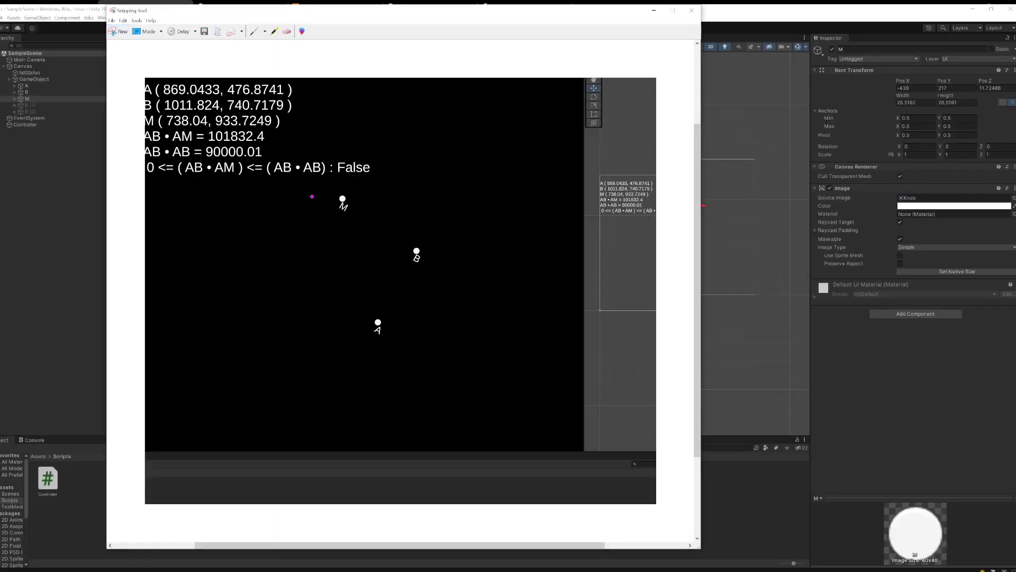
{"action": "left_click_drag", "start_coordinate": [264, 171], "coordinate": [509, 314]}
{"action": "mouse_move", "coordinate": [217, 233]}
{"action": "left_mouse_down"}
{"action": "mouse_move", "coordinate": [452, 371]}
{"action": "mouse_move", "coordinate": [251, 217]}
{"action": "mouse_move", "coordinate": [281, 231]}
{"action": "mouse_move", "coordinate": [320, 223]}
{"action": "mouse_move", "coordinate": [321, 265]}
{"action": "mouse_move", "coordinate": [384, 243]}
{"action": "mouse_move", "coordinate": [365, 310]}
{"action": "mouse_move", "coordinate": [416, 280]}
{"action": "mouse_move", "coordinate": [470, 298]}
{"action": "mouse_move", "coordinate": [460, 359]}
{"action": "mouse_move", "coordinate": [481, 396]}
{"action": "left_mouse_up"}
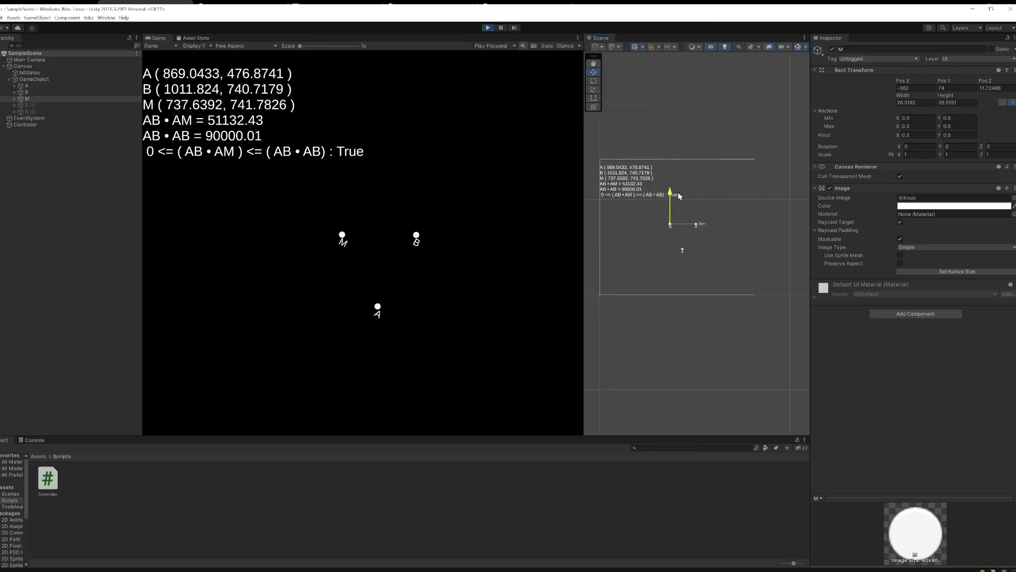
In Unity, lower M into the tilted strip between A and B, near Pos X -343, Pos Y 37, and move it up and out again.
{"action": "left_click_drag", "start_coordinate": [675, 201], "coordinate": [681, 198]}
{"action": "left_click_drag", "start_coordinate": [671, 229], "coordinate": [671, 230]}
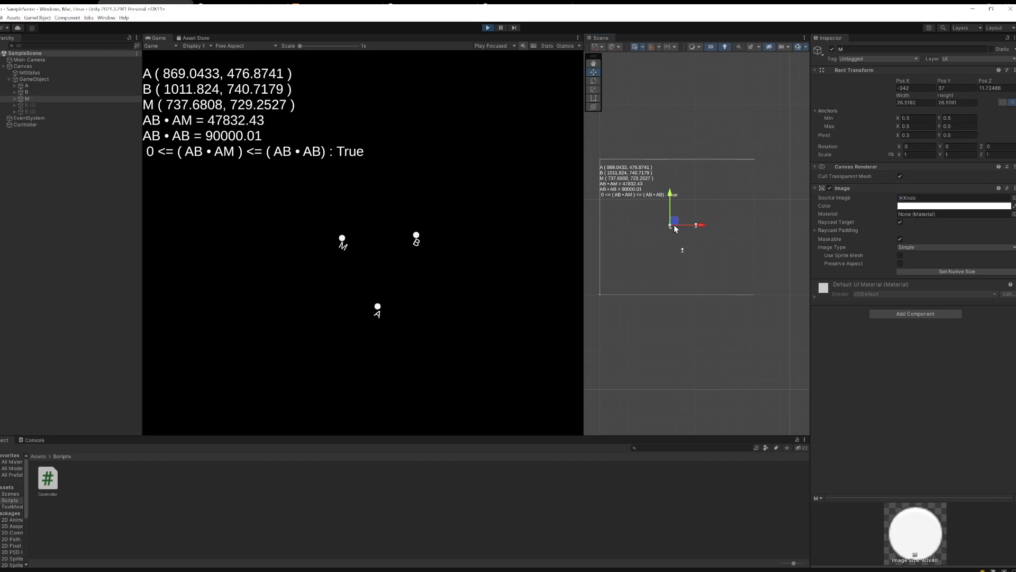
{"action": "key", "text": "r"}
{"action": "key", "text": "e"}
{"action": "key", "text": "w"}
{"action": "left_click_drag", "start_coordinate": [671, 212], "coordinate": [695, 177]}
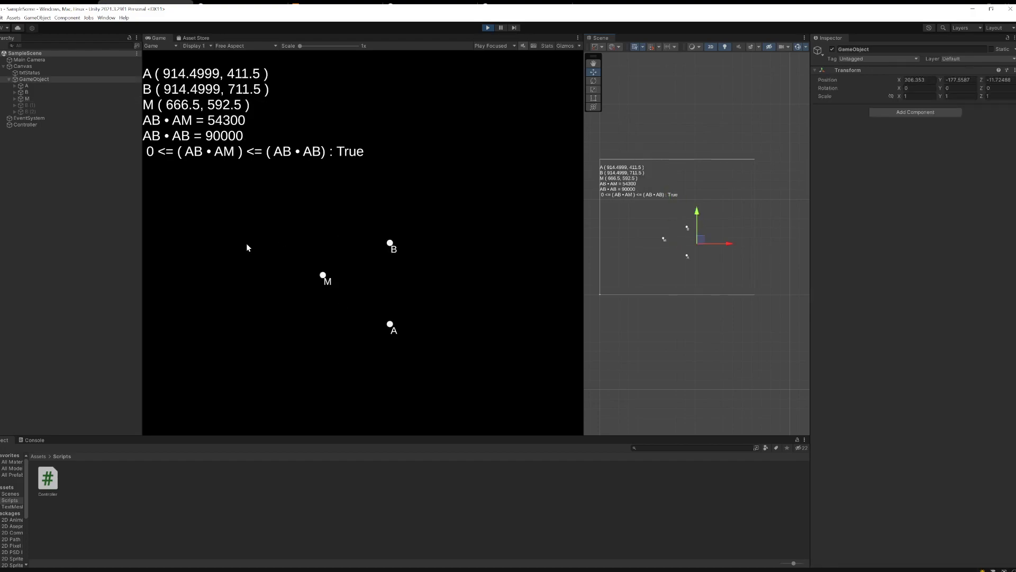
Enable the inactive objects B (1) and B (2) together to show points C and D.
{"action": "left_click", "coordinate": [56, 111]}
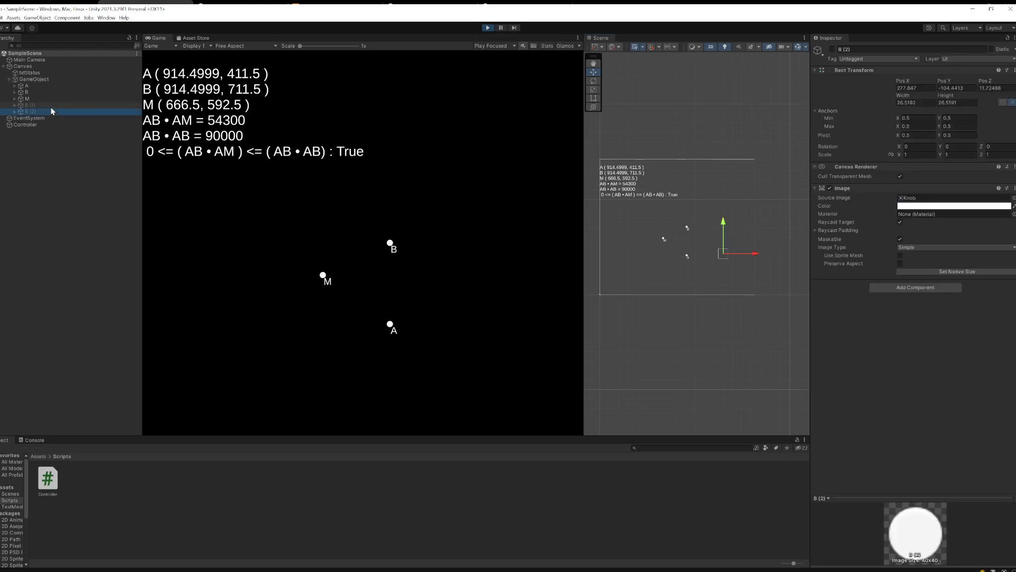
{"action": "left_click", "coordinate": [53, 105], "text": "ctrl"}
{"action": "left_click", "coordinate": [832, 49]}
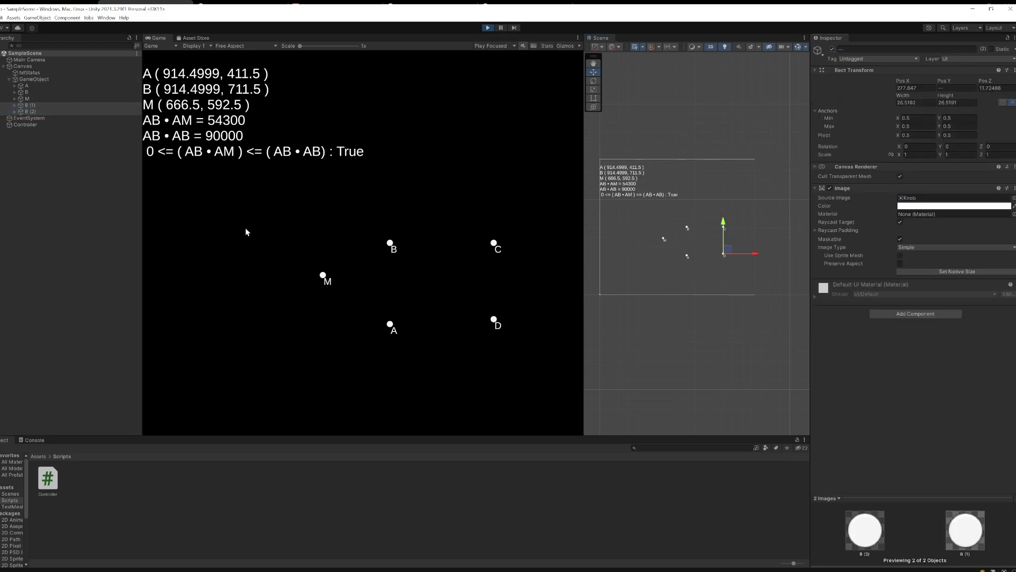
Move M horizontally into the rectangle formed by A, B, C and D, to Pos X about 218.
{"action": "left_click", "coordinate": [50, 98]}
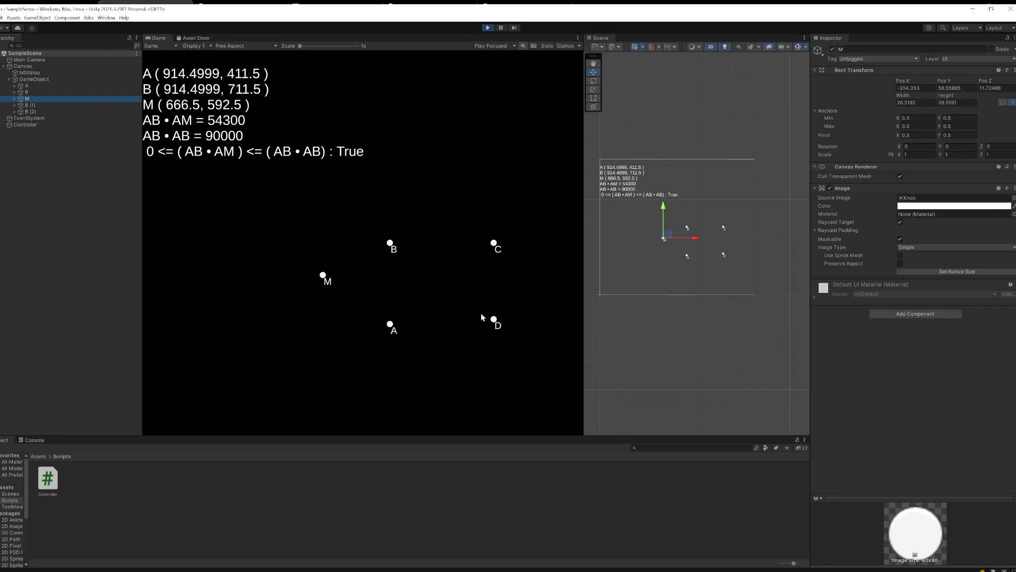
{"action": "left_click", "coordinate": [34, 92]}
{"action": "left_click", "coordinate": [39, 98]}
{"action": "left_click_drag", "start_coordinate": [696, 242], "coordinate": [750, 239]}
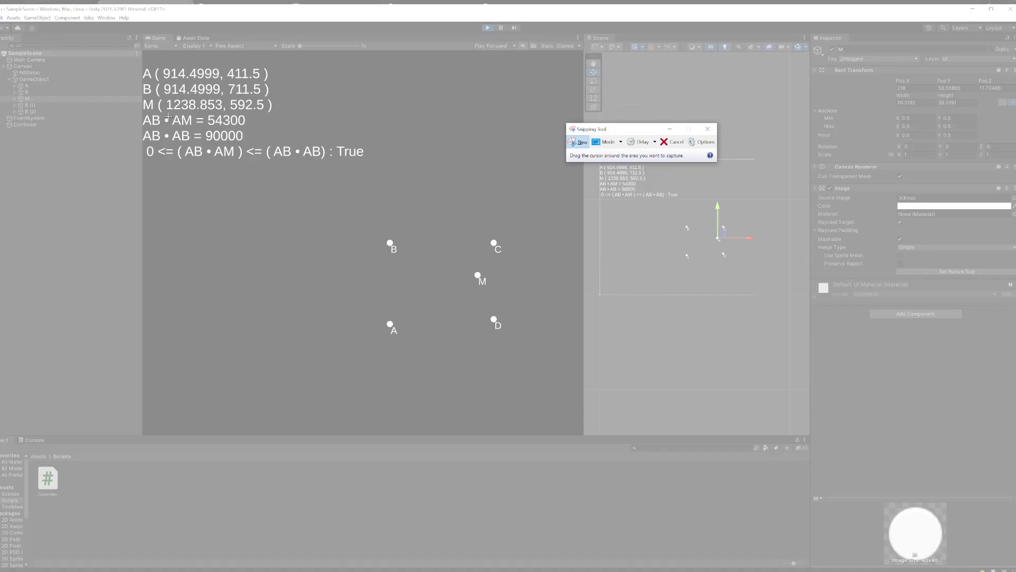
Capture the points with Snipping Tool, draw horizontal lines through B–C and A–D, and hatch the strip between them with vertical strokes.
{"action": "left_click_drag", "start_coordinate": [152, 109], "coordinate": [615, 438]}
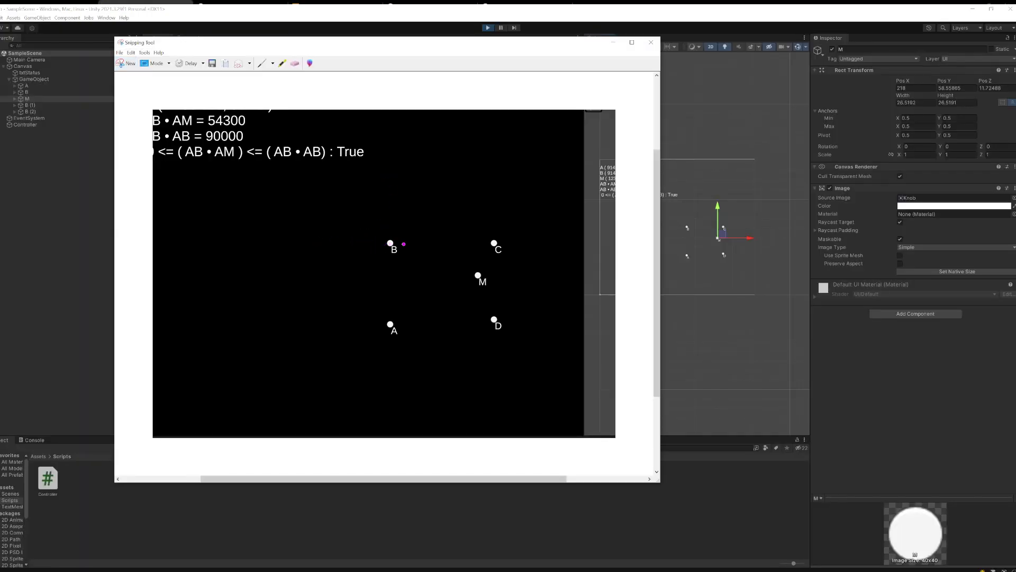
{"action": "mouse_move", "coordinate": [383, 239]}
{"action": "left_mouse_down"}
{"action": "mouse_move", "coordinate": [252, 236]}
{"action": "mouse_move", "coordinate": [642, 249]}
{"action": "left_mouse_up"}
{"action": "left_click_drag", "start_coordinate": [212, 323], "coordinate": [594, 323]}
{"action": "left_click_drag", "start_coordinate": [233, 237], "coordinate": [221, 323]}
{"action": "left_click_drag", "start_coordinate": [291, 239], "coordinate": [262, 333]}
{"action": "left_click_drag", "start_coordinate": [343, 254], "coordinate": [337, 330]}
{"action": "left_click_drag", "start_coordinate": [408, 241], "coordinate": [405, 320]}
{"action": "left_click_drag", "start_coordinate": [493, 245], "coordinate": [492, 339]}
{"action": "left_click_drag", "start_coordinate": [562, 248], "coordinate": [573, 332]}
{"action": "left_click_drag", "start_coordinate": [640, 249], "coordinate": [638, 321]}
Draw vertical lines through A–B and C–D on the snip, and hatch the strip between them with horizontal strokes.
{"action": "left_click_drag", "start_coordinate": [386, 115], "coordinate": [394, 427]}
{"action": "left_click_drag", "start_coordinate": [509, 113], "coordinate": [497, 462]}
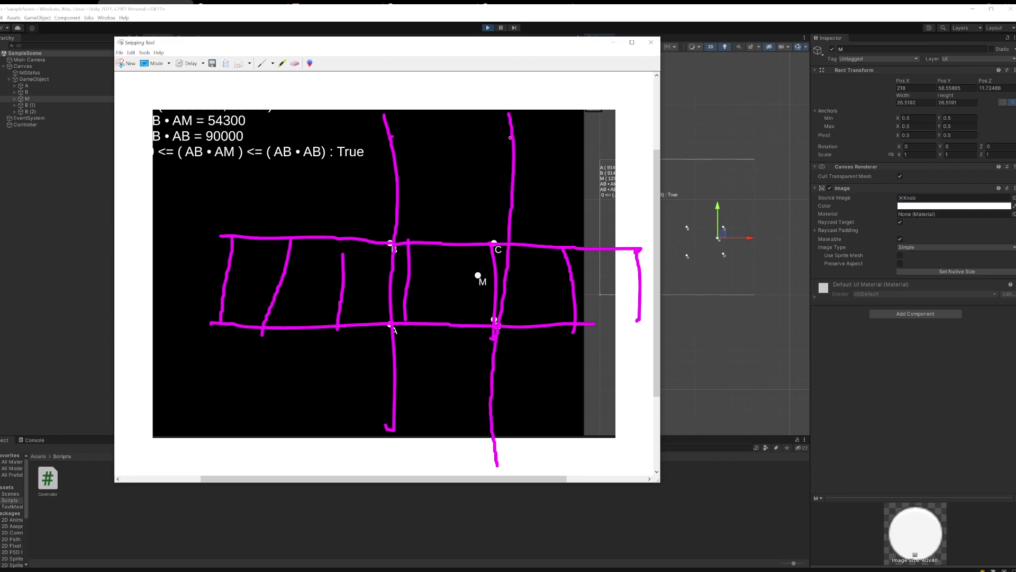
{"action": "left_click_drag", "start_coordinate": [391, 137], "coordinate": [512, 138]}
{"action": "left_click_drag", "start_coordinate": [409, 192], "coordinate": [492, 192]}
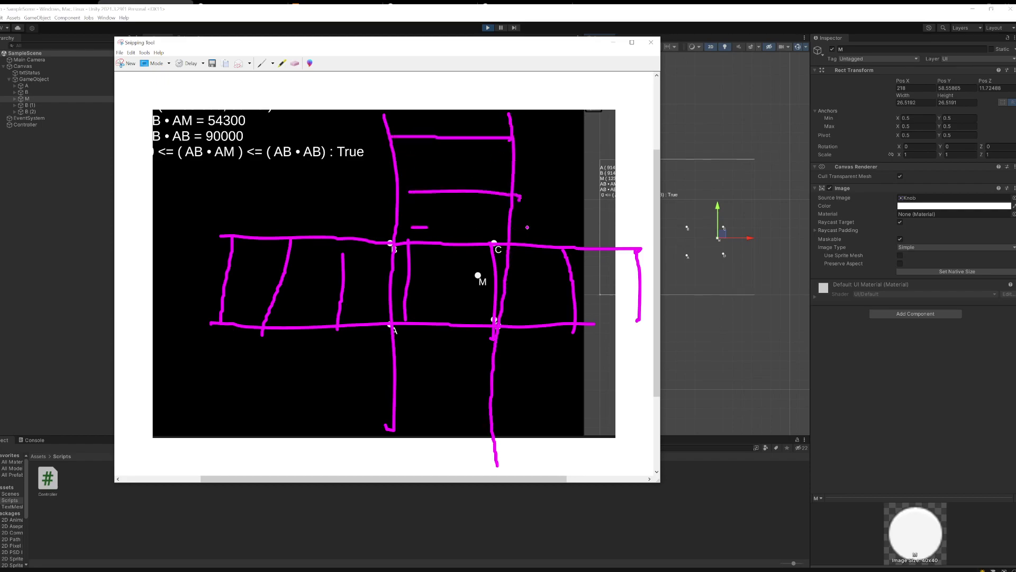
{"action": "left_click_drag", "start_coordinate": [412, 227], "coordinate": [533, 228]}
{"action": "left_click_drag", "start_coordinate": [409, 260], "coordinate": [513, 264]}
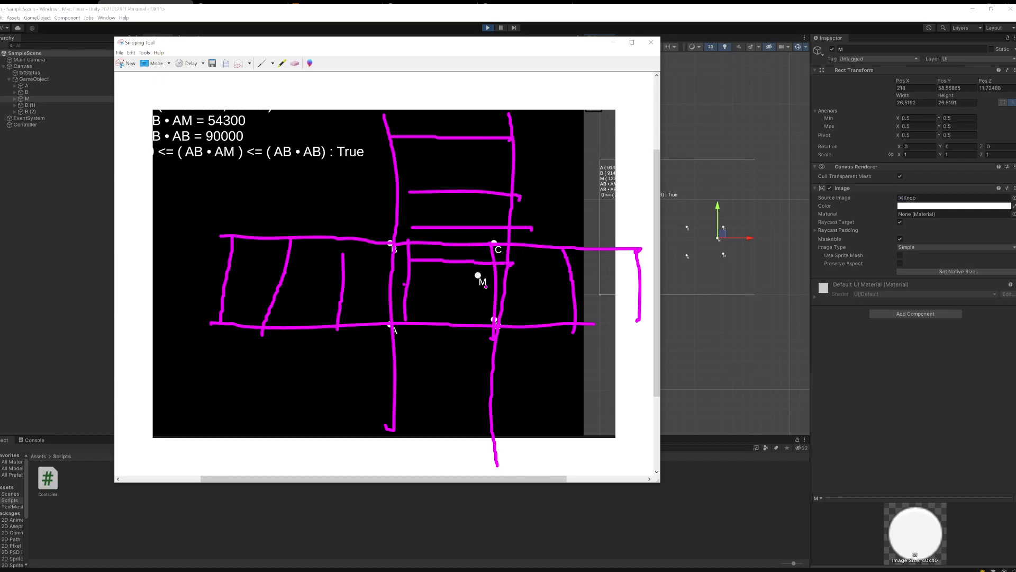
{"action": "left_click_drag", "start_coordinate": [404, 285], "coordinate": [414, 284]}
{"action": "mouse_move", "coordinate": [450, 287]}
{"action": "left_mouse_down"}
{"action": "mouse_move", "coordinate": [477, 277]}
{"action": "mouse_move", "coordinate": [480, 286]}
{"action": "left_mouse_up"}
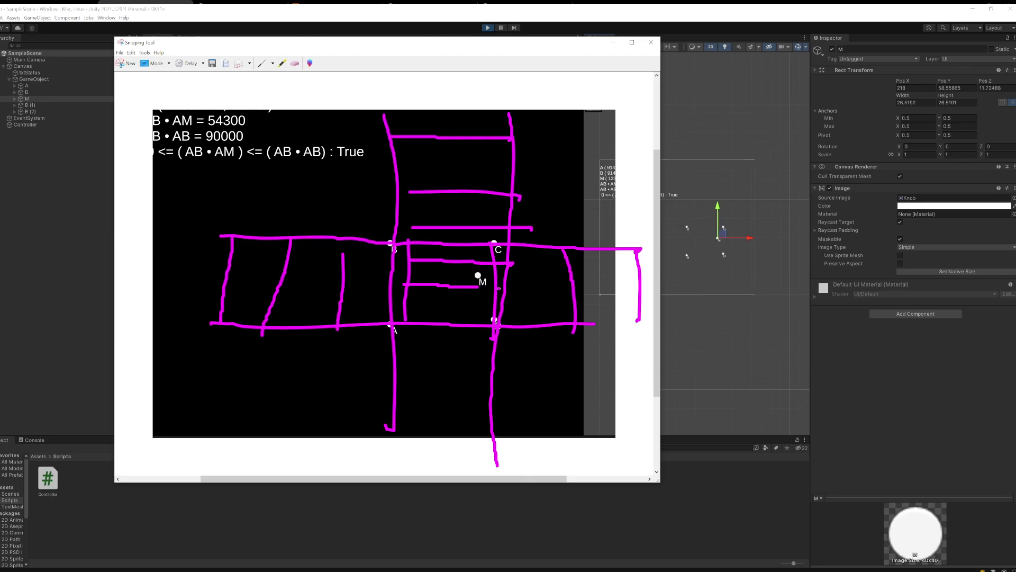
Return to Unity and move M inside the rectangle to Pos X about 56, and onto line AB at Pos X about -106.
{"action": "left_click", "coordinate": [613, 42]}
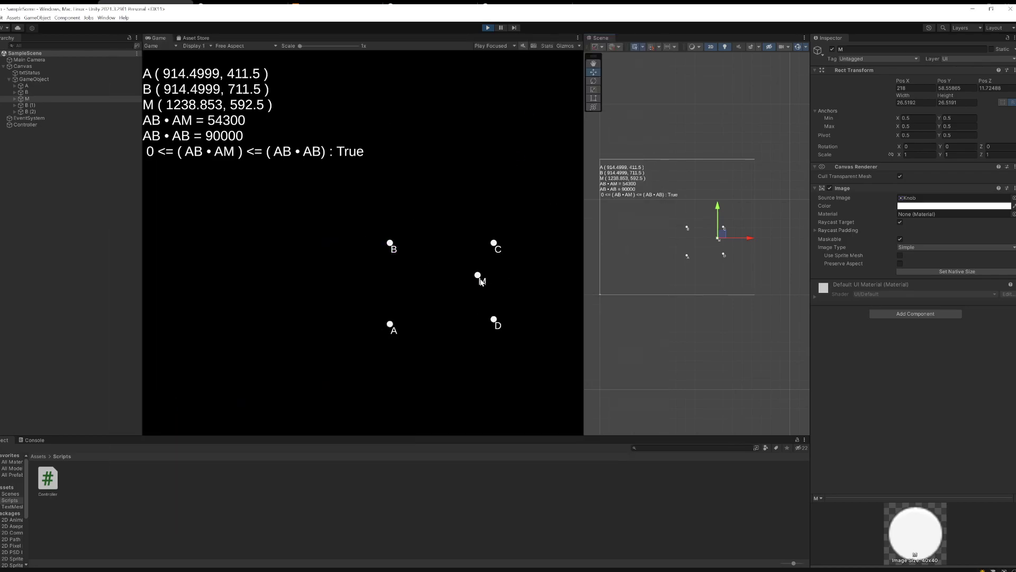
{"action": "left_click_drag", "start_coordinate": [749, 242], "coordinate": [734, 242]}
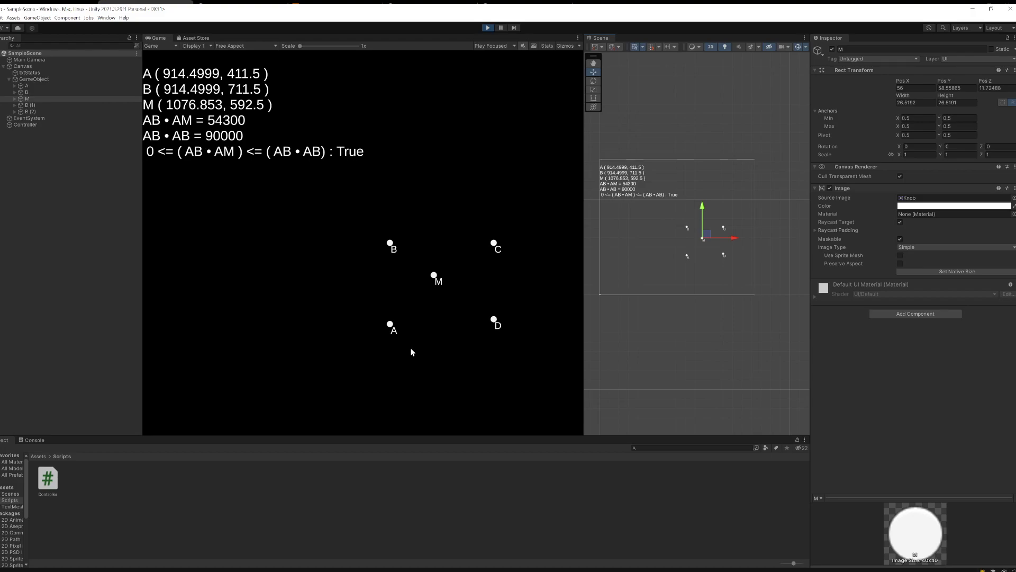
{"action": "left_click_drag", "start_coordinate": [736, 238], "coordinate": [721, 238]}
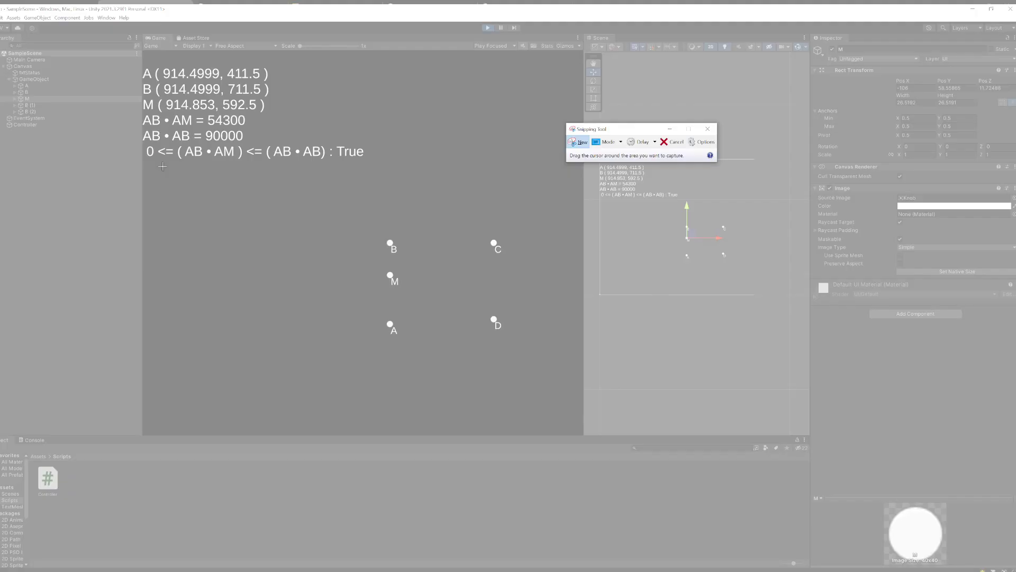
Capture an empty black area of the Game view with Snipping Tool and sketch the edges of a 3D box on it.
{"action": "left_click_drag", "start_coordinate": [148, 160], "coordinate": [363, 409]}
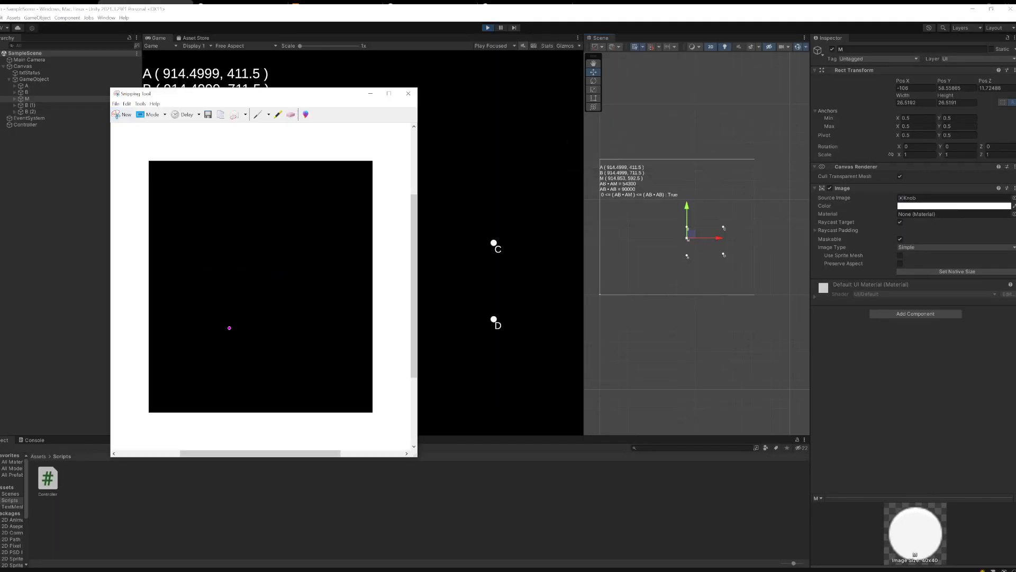
{"action": "mouse_move", "coordinate": [203, 233]}
{"action": "left_mouse_down"}
{"action": "mouse_move", "coordinate": [211, 268]}
{"action": "mouse_move", "coordinate": [291, 271]}
{"action": "mouse_move", "coordinate": [304, 248]}
{"action": "mouse_move", "coordinate": [302, 215]}
{"action": "mouse_move", "coordinate": [203, 224]}
{"action": "left_mouse_up"}
{"action": "left_click_drag", "start_coordinate": [210, 267], "coordinate": [209, 325]}
{"action": "left_click_drag", "start_coordinate": [297, 217], "coordinate": [278, 295]}
{"action": "mouse_move", "coordinate": [208, 289]}
{"action": "left_mouse_down"}
{"action": "mouse_move", "coordinate": [319, 294]}
{"action": "mouse_move", "coordinate": [291, 344]}
{"action": "mouse_move", "coordinate": [219, 327]}
{"action": "left_mouse_up"}
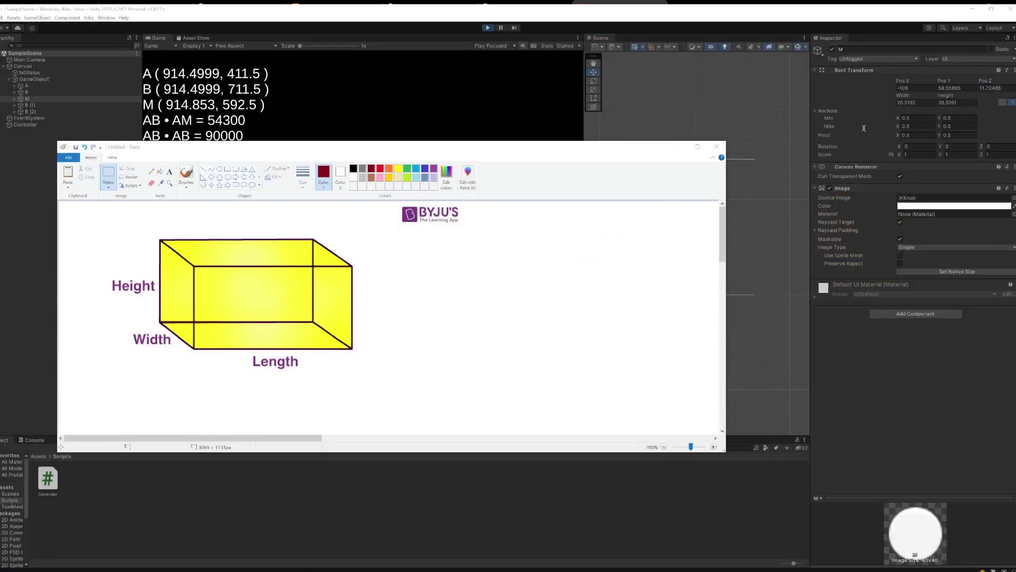
In Paint, scribble over the BYJU'S logo with a dark red brush and mark a point inside the yellow box.
{"action": "left_click", "coordinate": [424, 212]}
{"action": "left_click", "coordinate": [184, 172]}
{"action": "mouse_move", "coordinate": [396, 204]}
{"action": "left_mouse_down"}
{"action": "mouse_move", "coordinate": [456, 215]}
{"action": "mouse_move", "coordinate": [419, 213]}
{"action": "mouse_move", "coordinate": [449, 218]}
{"action": "left_mouse_up"}
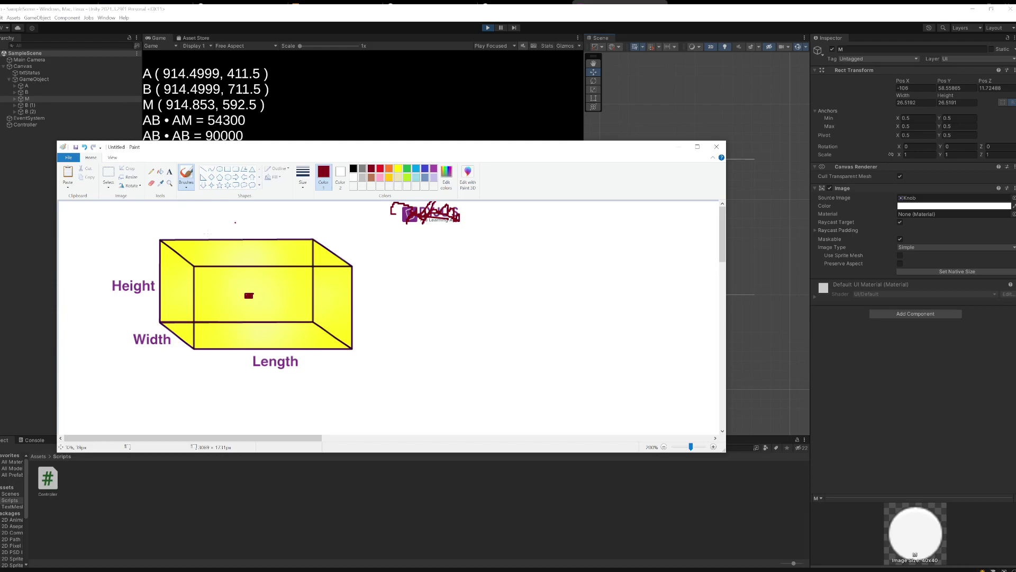
Extend the box's front and back upper edges outward on both sides, then add a downward arrow beside the box and a scribbled point above it.
{"action": "left_click_drag", "start_coordinate": [196, 266], "coordinate": [83, 273]}
{"action": "left_click_drag", "start_coordinate": [161, 241], "coordinate": [60, 249]}
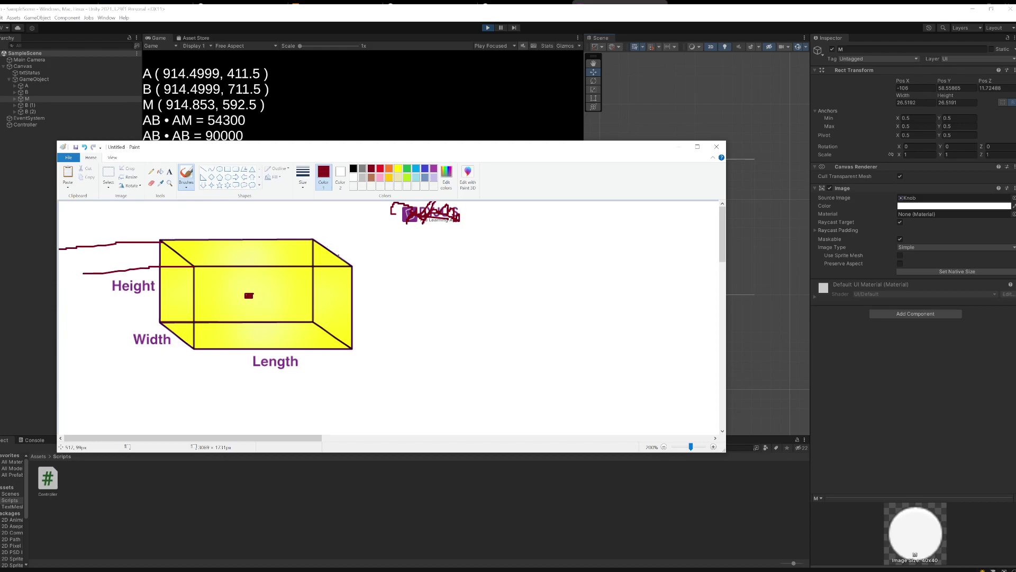
{"action": "left_click_drag", "start_coordinate": [314, 236], "coordinate": [575, 240]}
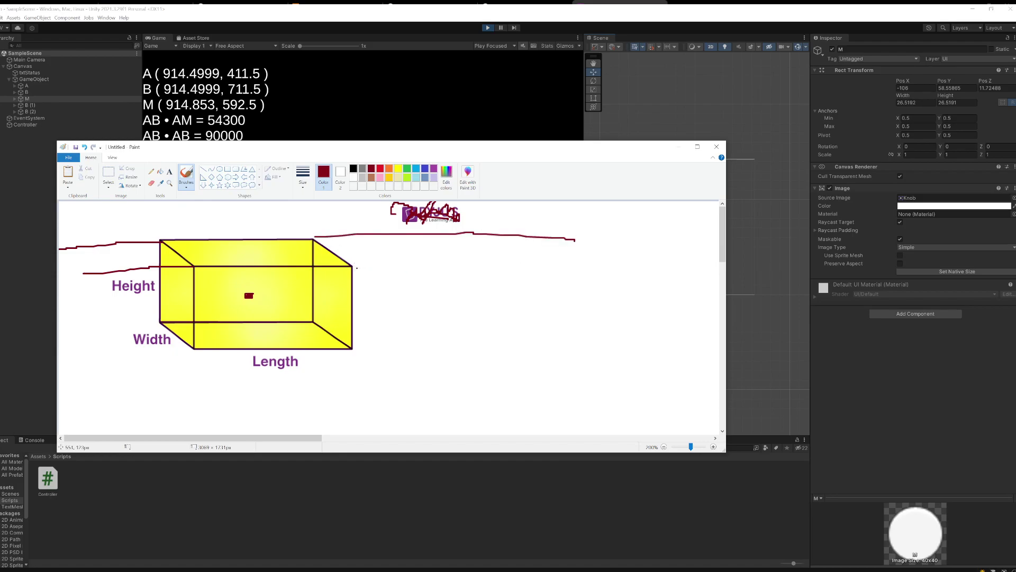
{"action": "left_click_drag", "start_coordinate": [356, 267], "coordinate": [630, 265]}
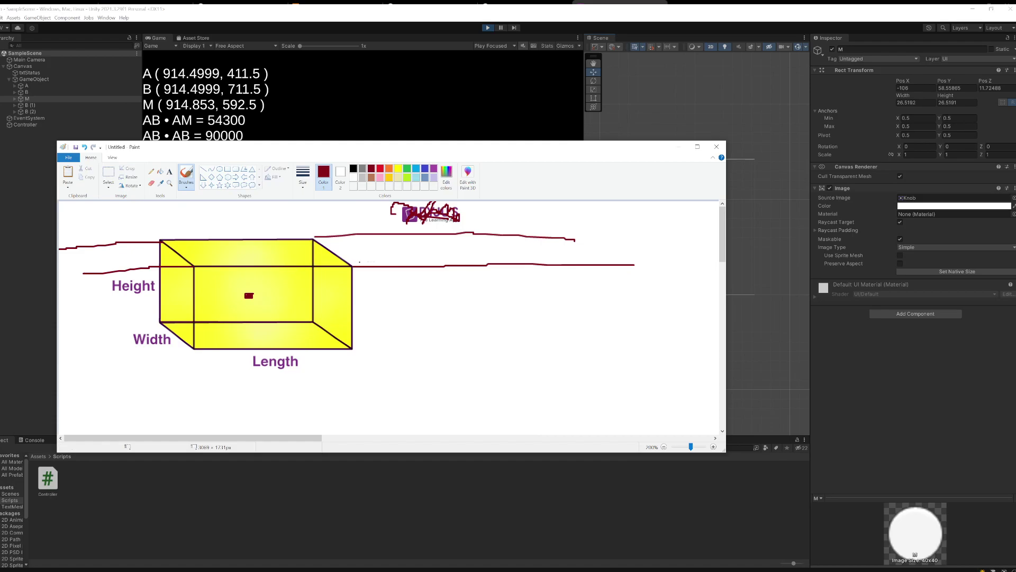
{"action": "mouse_move", "coordinate": [405, 257]}
{"action": "left_mouse_down"}
{"action": "mouse_move", "coordinate": [389, 320]}
{"action": "mouse_move", "coordinate": [381, 303]}
{"action": "mouse_move", "coordinate": [393, 321]}
{"action": "mouse_move", "coordinate": [416, 299]}
{"action": "left_mouse_up"}
{"action": "left_click_drag", "start_coordinate": [257, 216], "coordinate": [250, 219]}
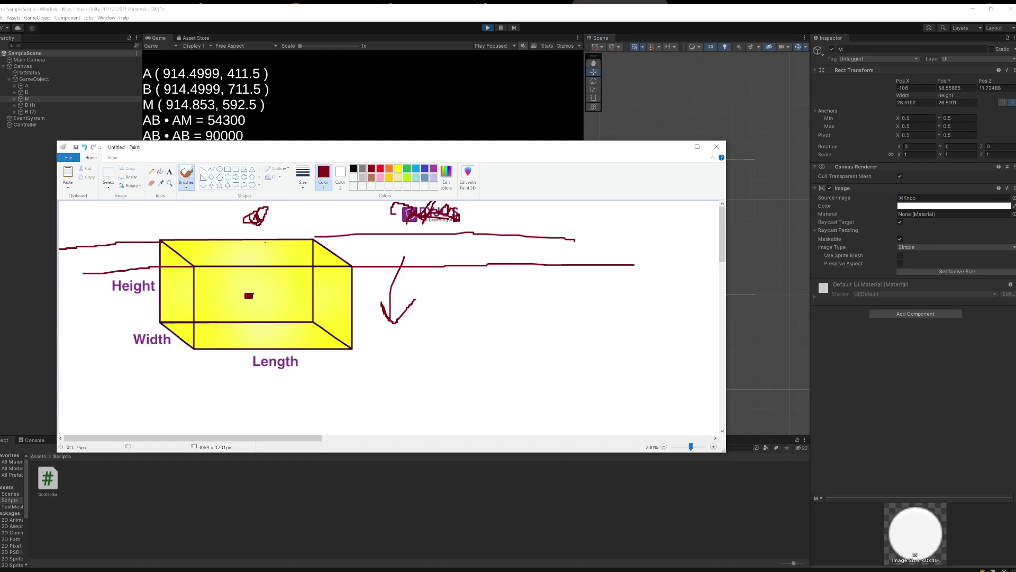
Draw two long, roughly vertical lines across the box's right side, with arrows pointing left and right away from them.
{"action": "left_click_drag", "start_coordinate": [316, 233], "coordinate": [325, 201]}
{"action": "mouse_move", "coordinate": [360, 269]}
{"action": "left_mouse_down"}
{"action": "mouse_move", "coordinate": [364, 203]}
{"action": "mouse_move", "coordinate": [336, 422]}
{"action": "left_mouse_up"}
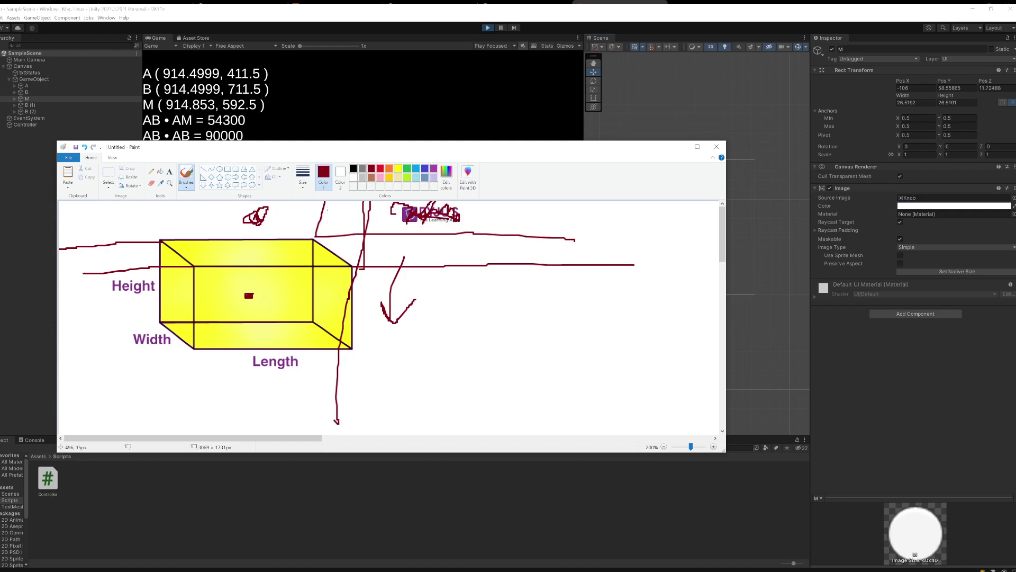
{"action": "mouse_move", "coordinate": [327, 209]}
{"action": "left_mouse_down"}
{"action": "mouse_move", "coordinate": [300, 395]}
{"action": "mouse_move", "coordinate": [271, 470]}
{"action": "left_mouse_up"}
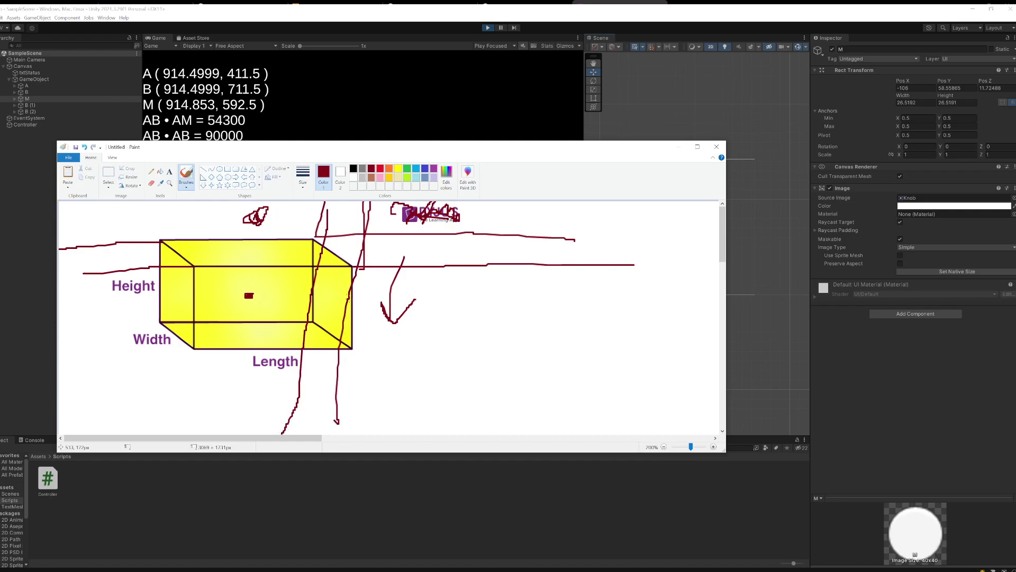
{"action": "mouse_move", "coordinate": [326, 290]}
{"action": "left_mouse_down"}
{"action": "mouse_move", "coordinate": [246, 277]}
{"action": "mouse_move", "coordinate": [258, 249]}
{"action": "mouse_move", "coordinate": [250, 273]}
{"action": "mouse_move", "coordinate": [273, 292]}
{"action": "mouse_move", "coordinate": [503, 311]}
{"action": "mouse_move", "coordinate": [488, 288]}
{"action": "mouse_move", "coordinate": [518, 307]}
{"action": "mouse_move", "coordinate": [472, 336]}
{"action": "left_mouse_up"}
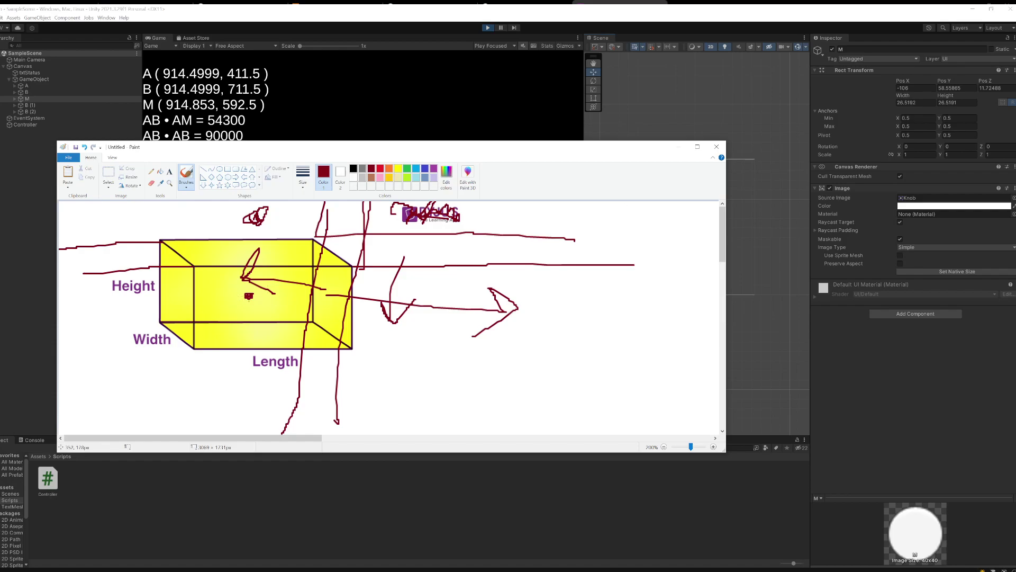
Minimize Paint, switch to the Matthew Ventures page in the browser, and show the GIGD: Maths topics under Get Into Game Dev.
{"action": "left_click", "coordinate": [678, 146]}
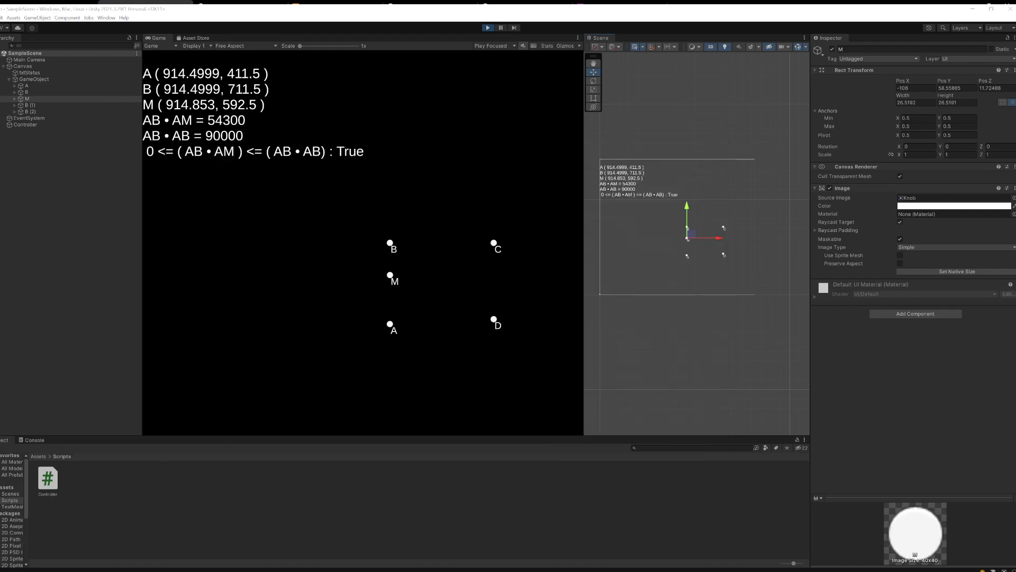
{"action": "left_click", "coordinate": [146, 3]}
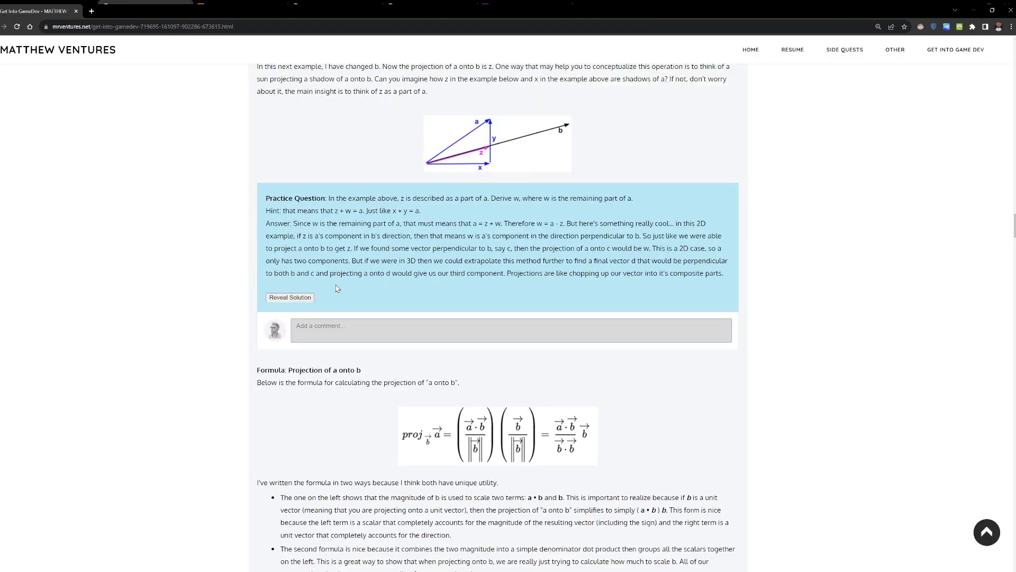
{"action": "scroll", "coordinate": [214, 402], "scroll_direction": "up", "scroll_amount": 20}
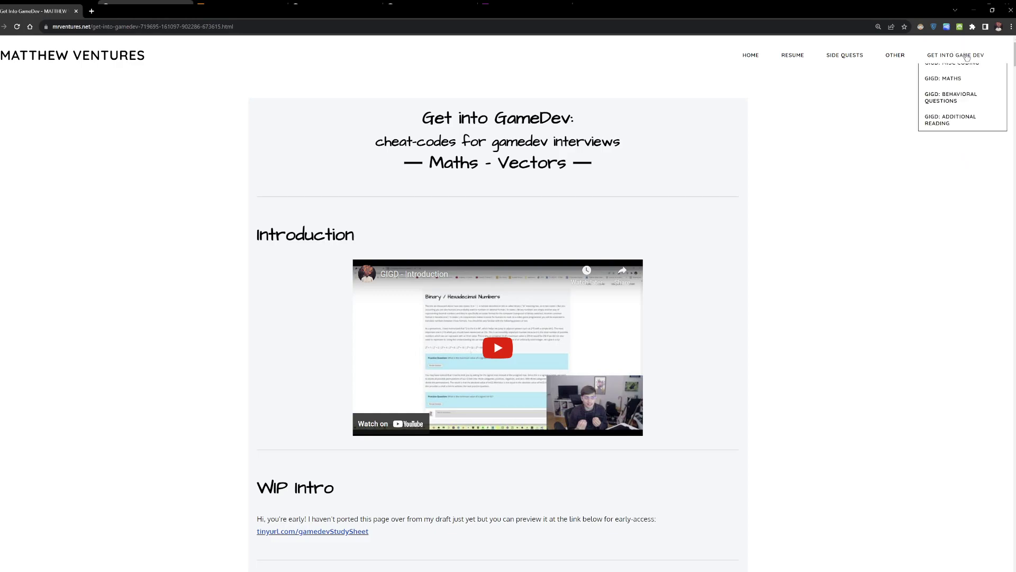
{"action": "mouse_move", "coordinate": [948, 166]}
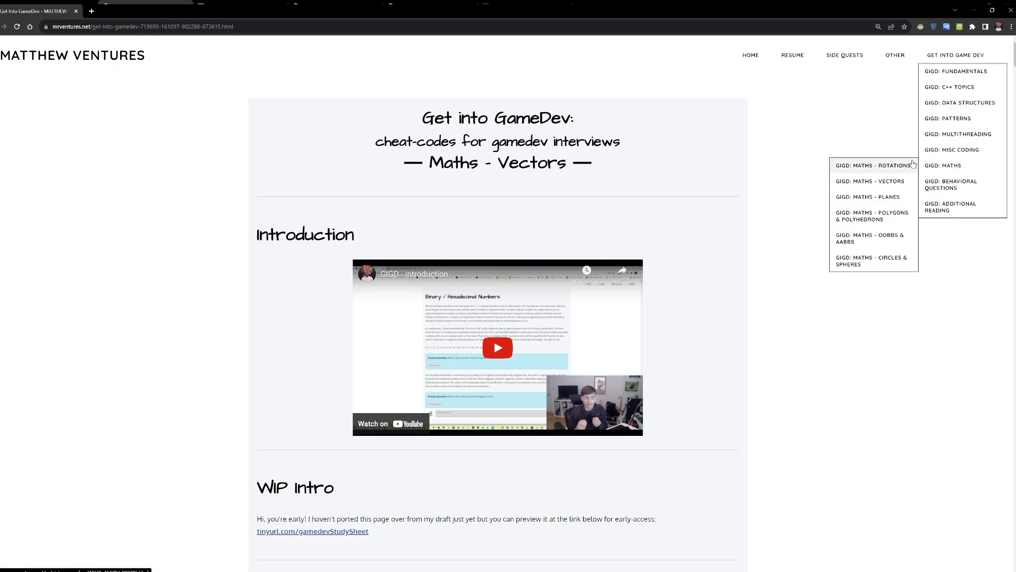